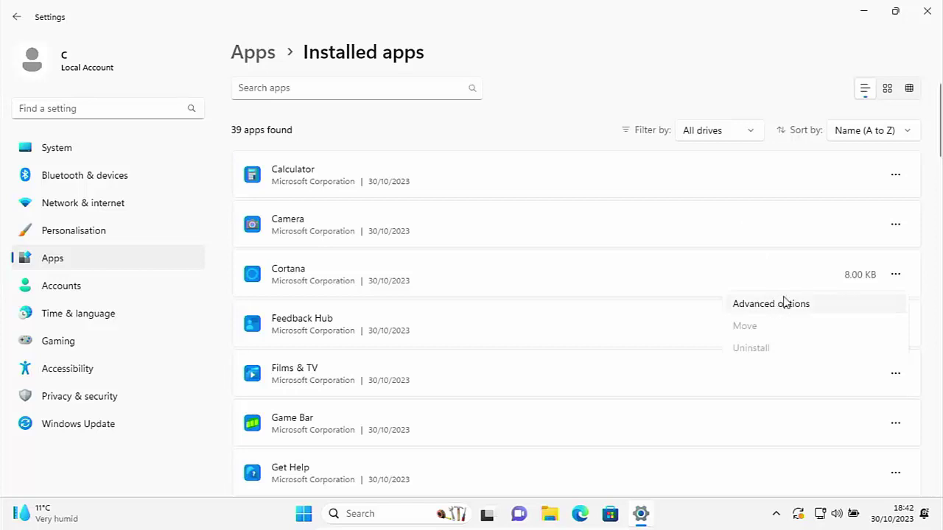
- Check whether Cortana and Game Bar can be uninstalled in Settings, then close Settings
click(800, 274)
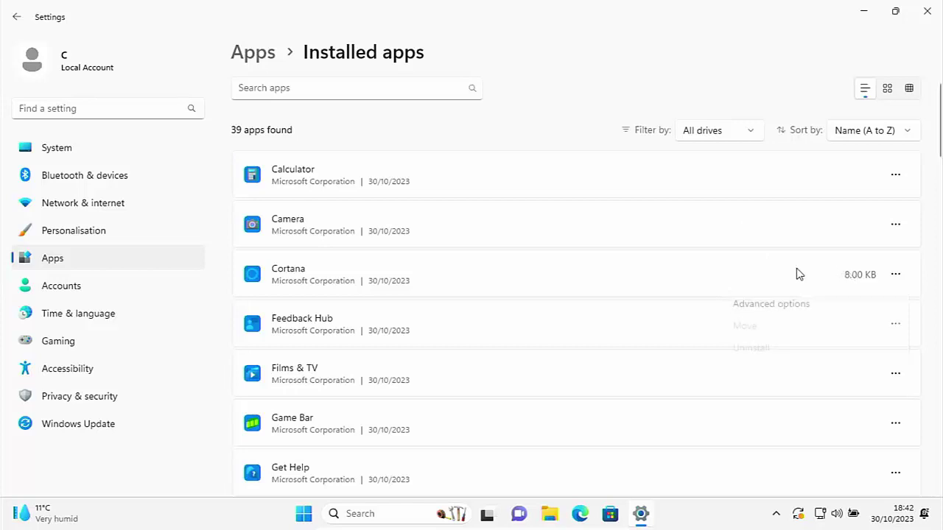
click(894, 274)
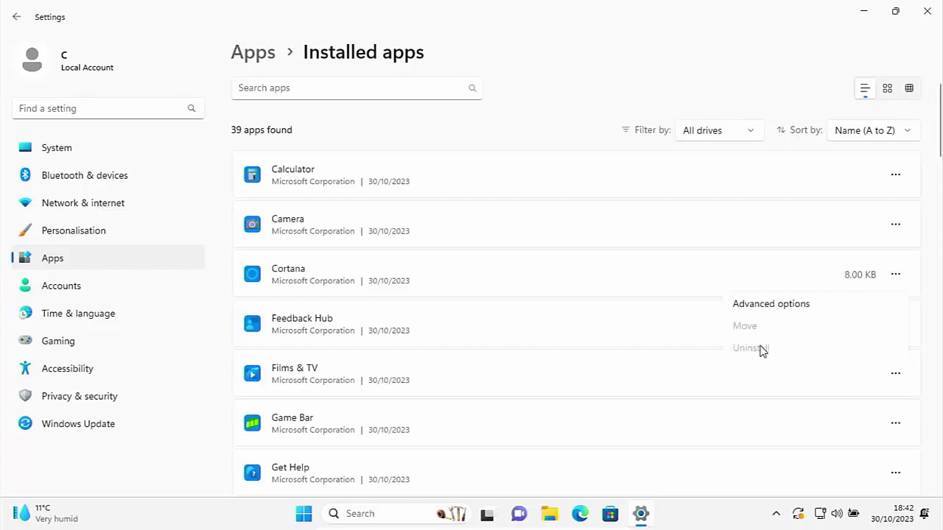
click(898, 425)
click(896, 424)
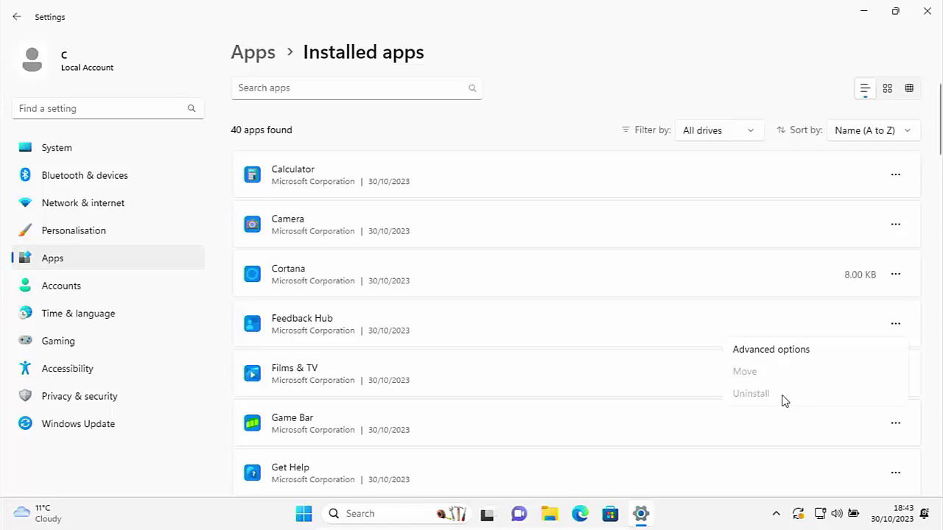
click(926, 11)
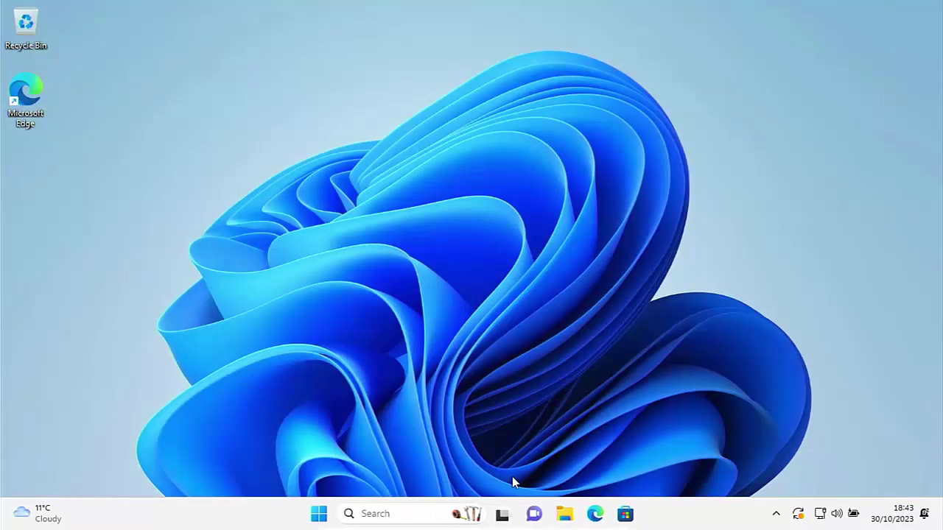
- Launch Microsoft Edge and go to ccleaner.com/ccleaner/builds
click(595, 514)
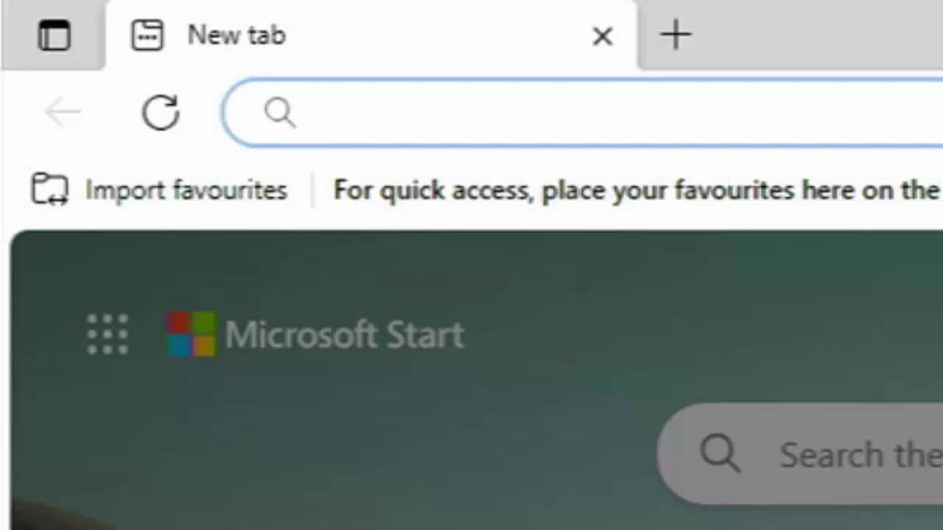
text(ccleane)
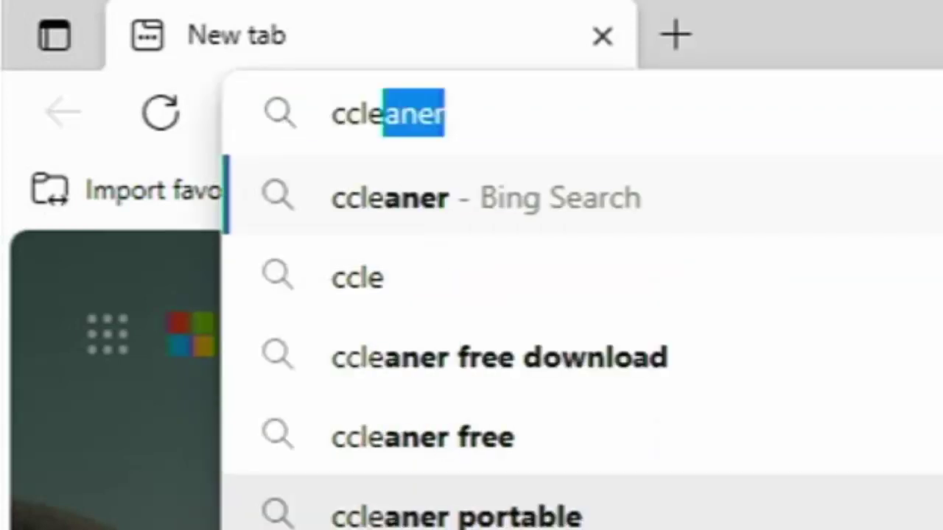
text(r.c)
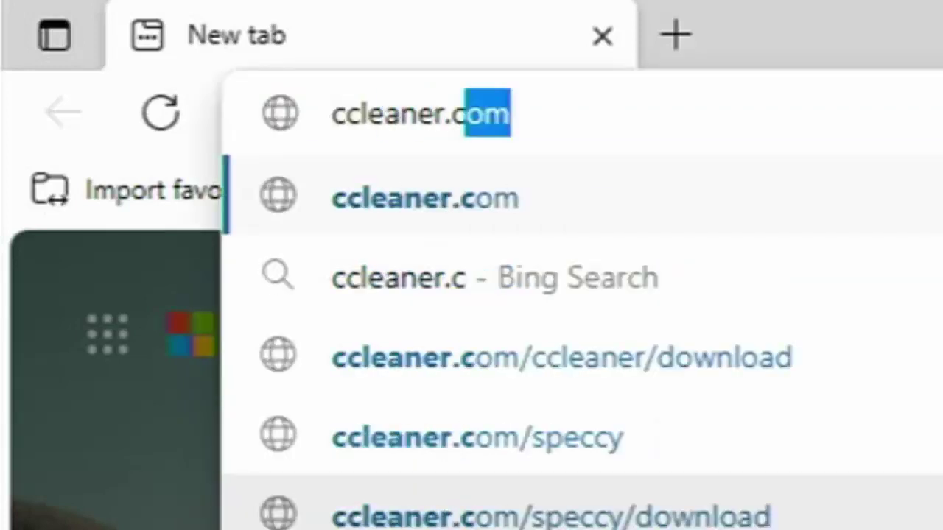
text(om/)
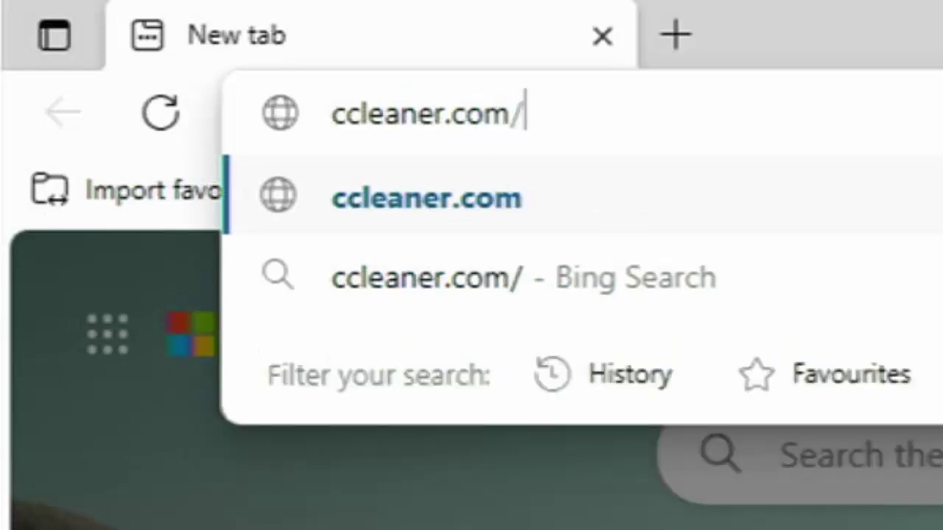
text(ccleaner/)
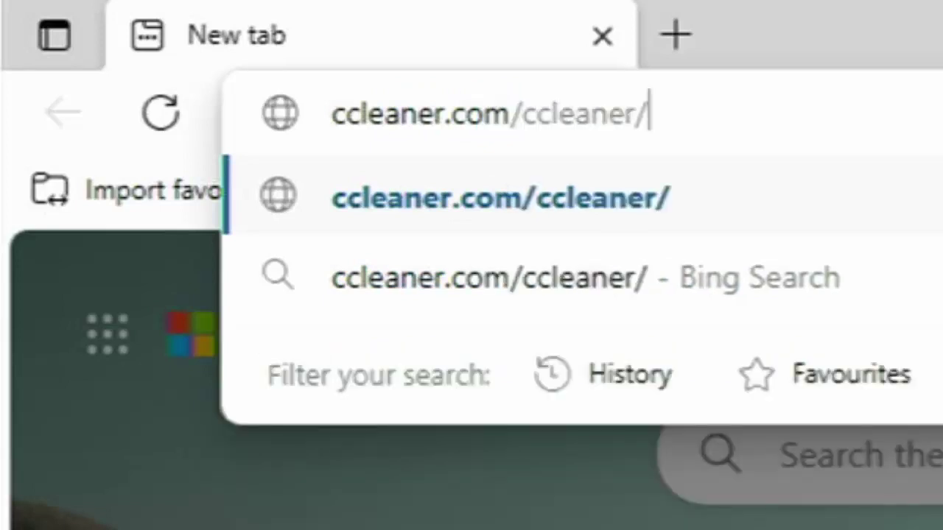
text(builds)
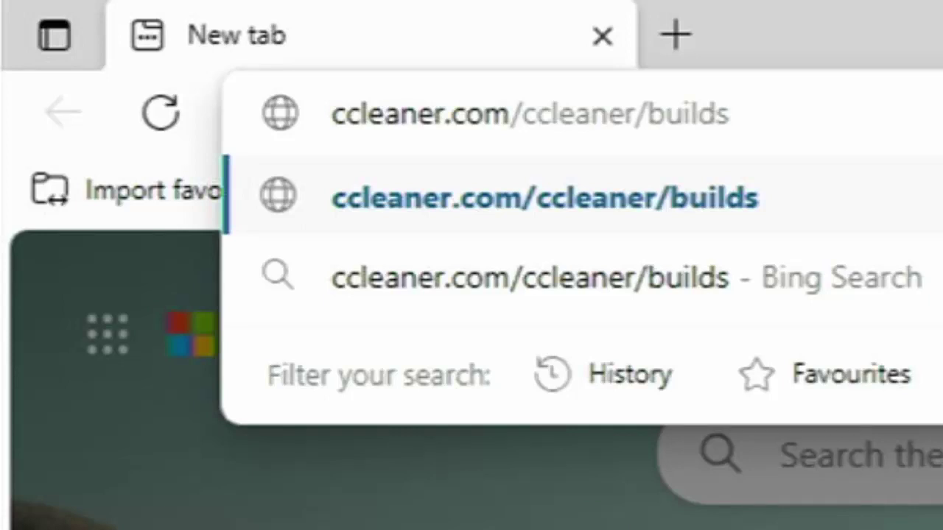
key(Return)
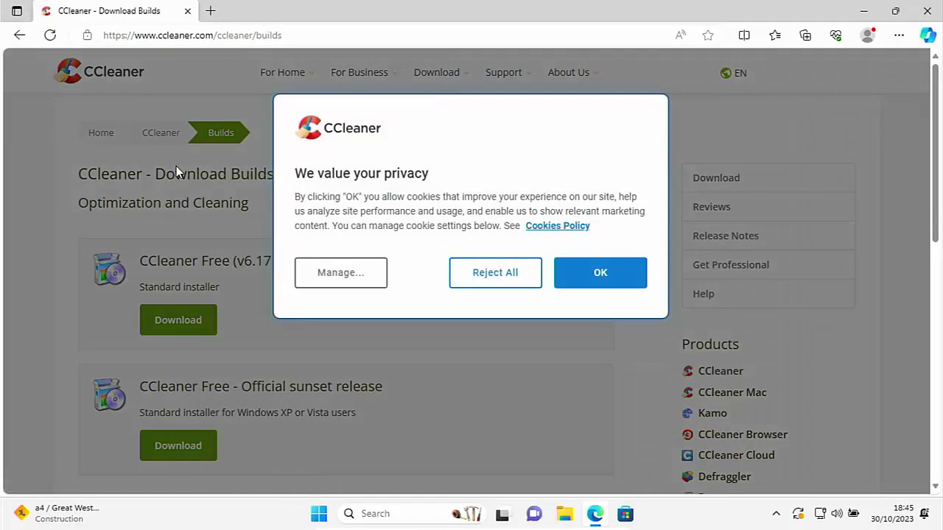
- Reject all cookies, download the CCleaner Portable zip ccsetup617.zip, and close Edge
click(517, 278)
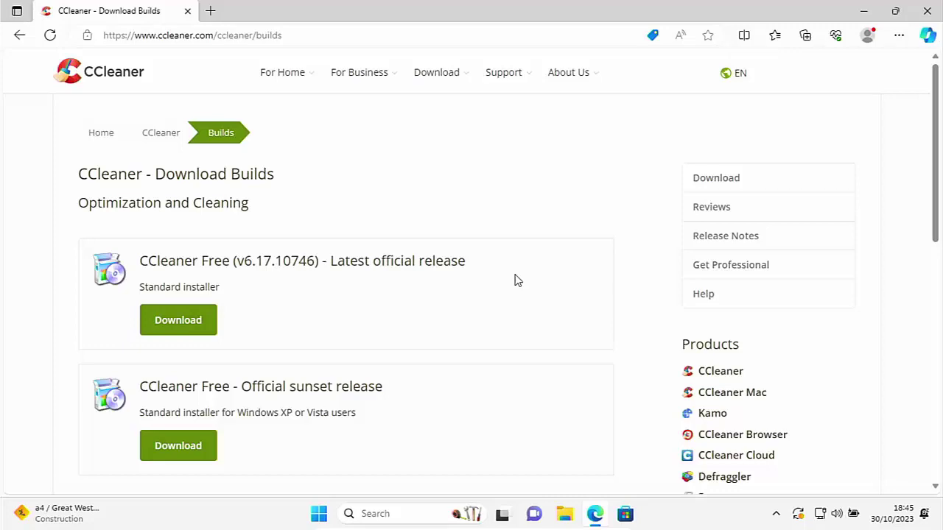
scroll(500, 296, down, 5)
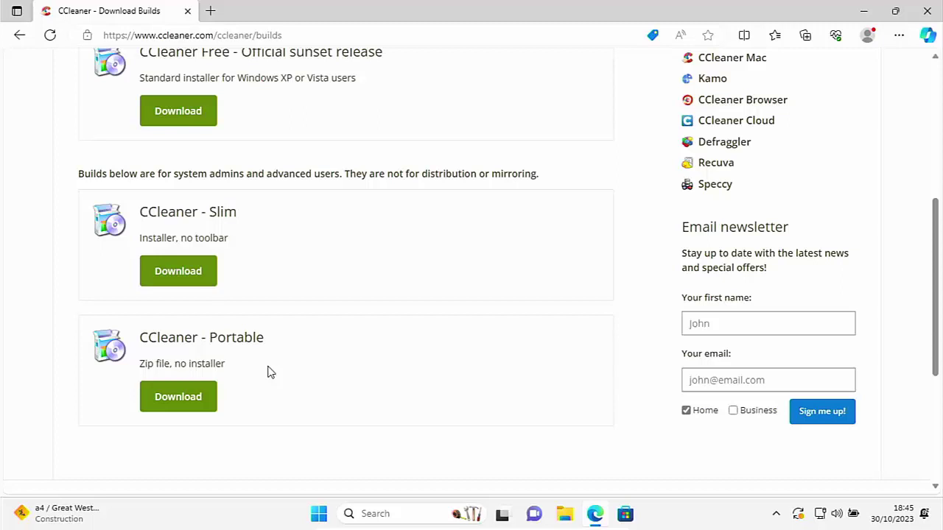
click(196, 407)
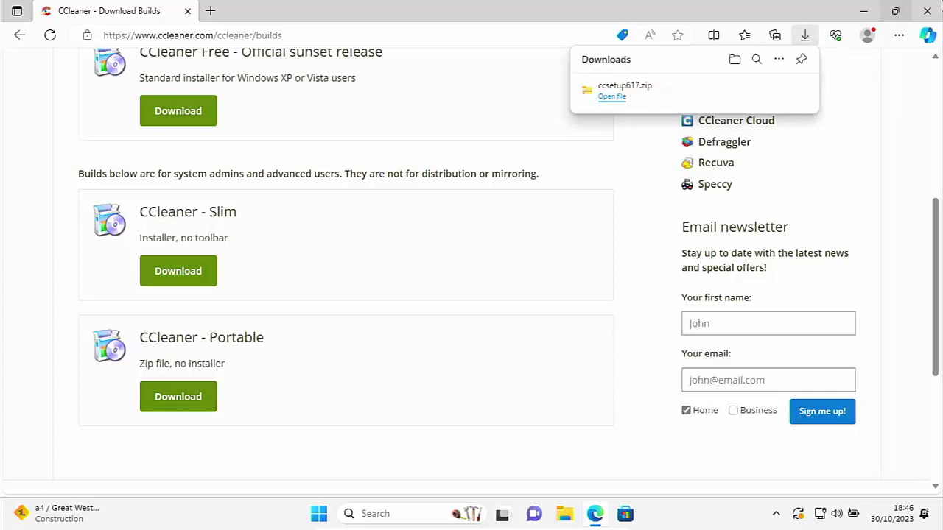
click(930, 13)
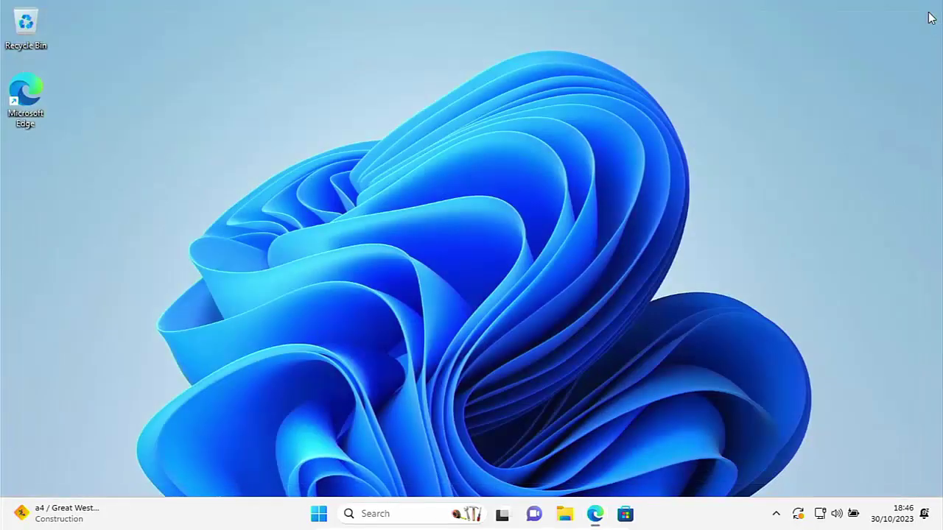
- Start Extract All on the ccsetup617 archive in the Downloads folder
click(555, 515)
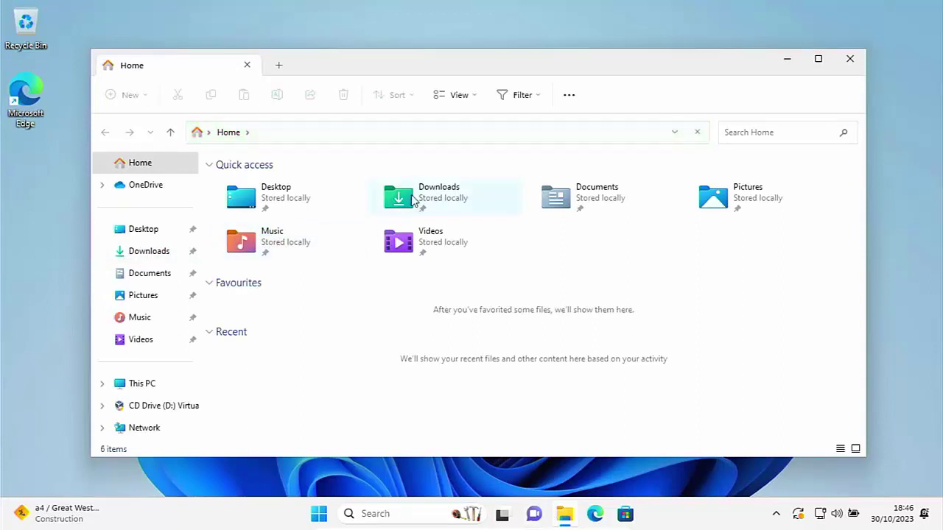
click(140, 255)
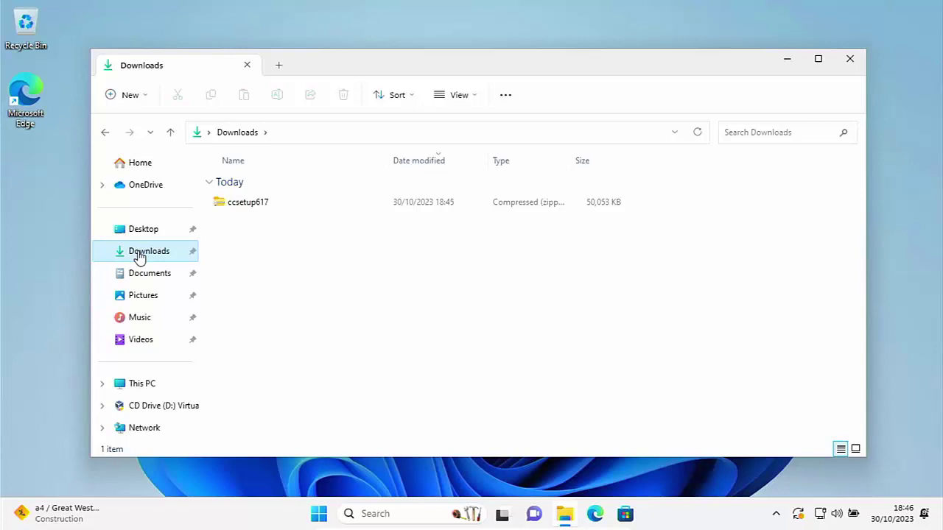
click(236, 209)
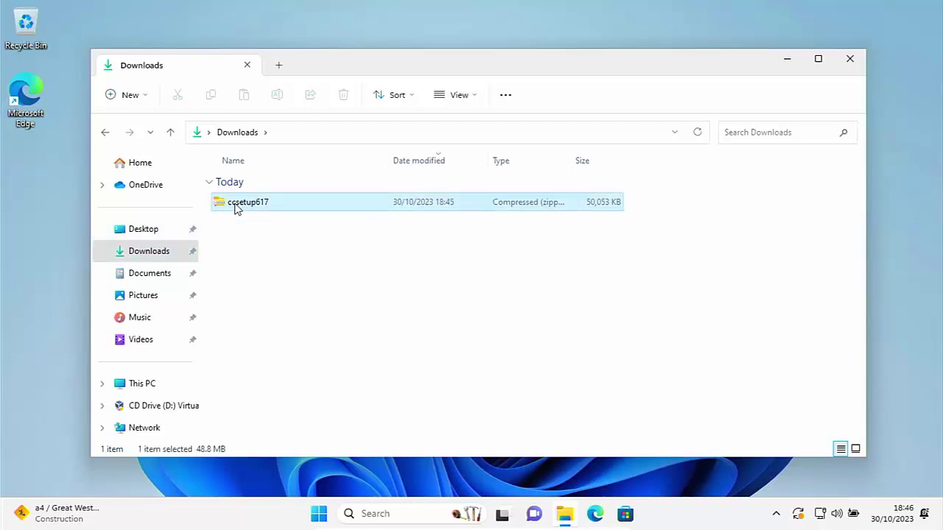
right_click(236, 208)
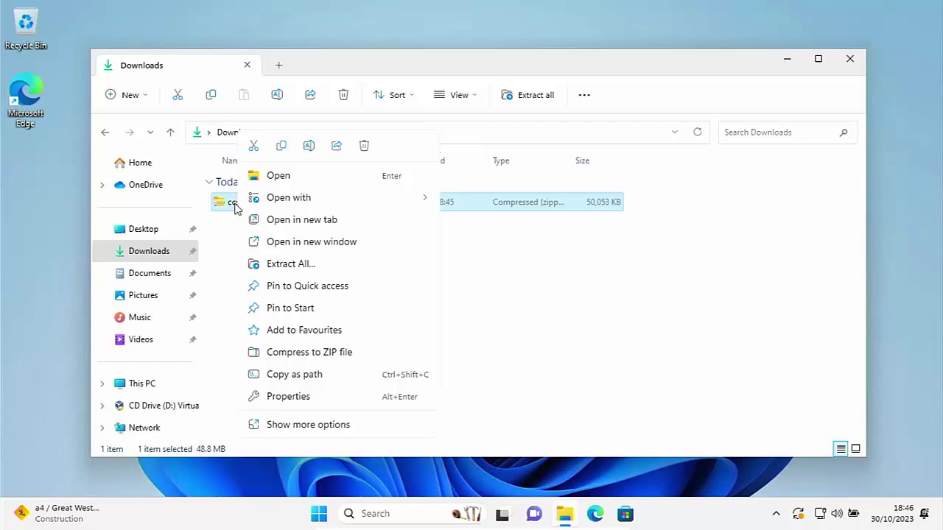
click(307, 265)
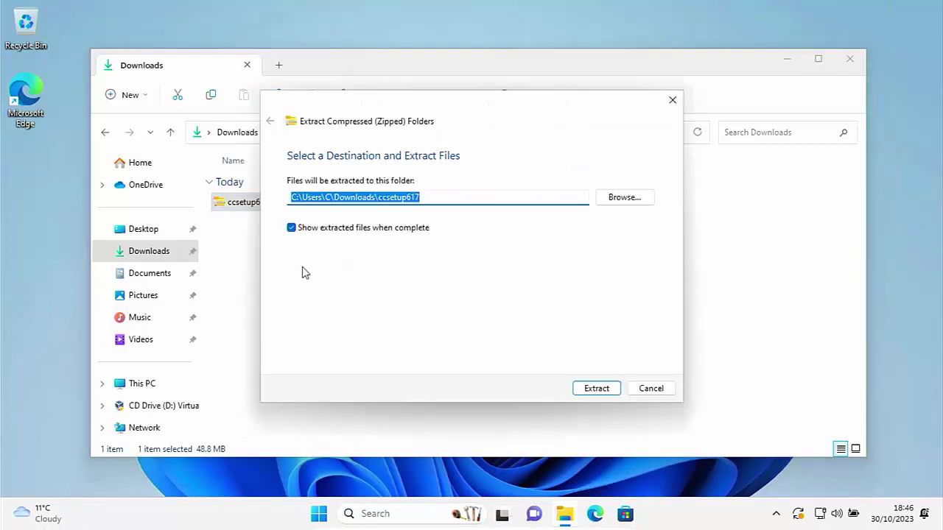
- Extract ccsetup617 and run CCleaner64 from the extracted folder
click(593, 391)
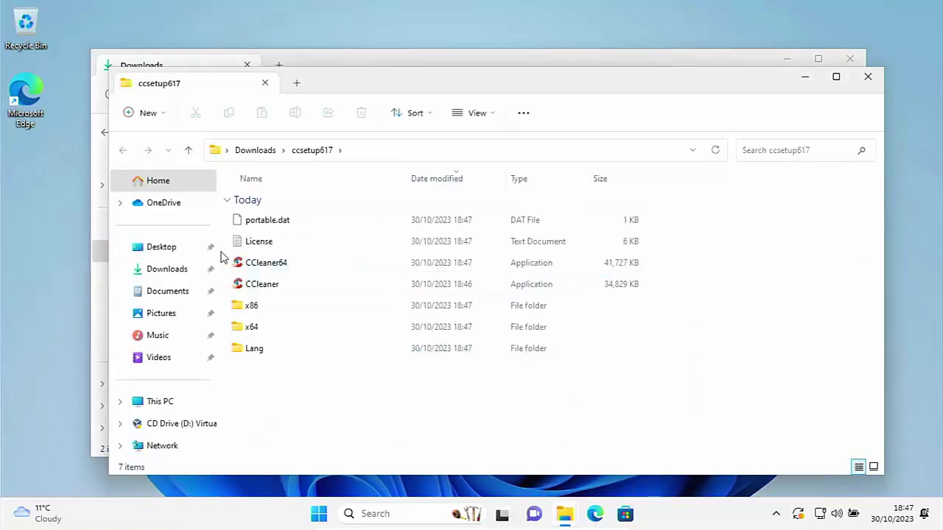
double_click(267, 267)
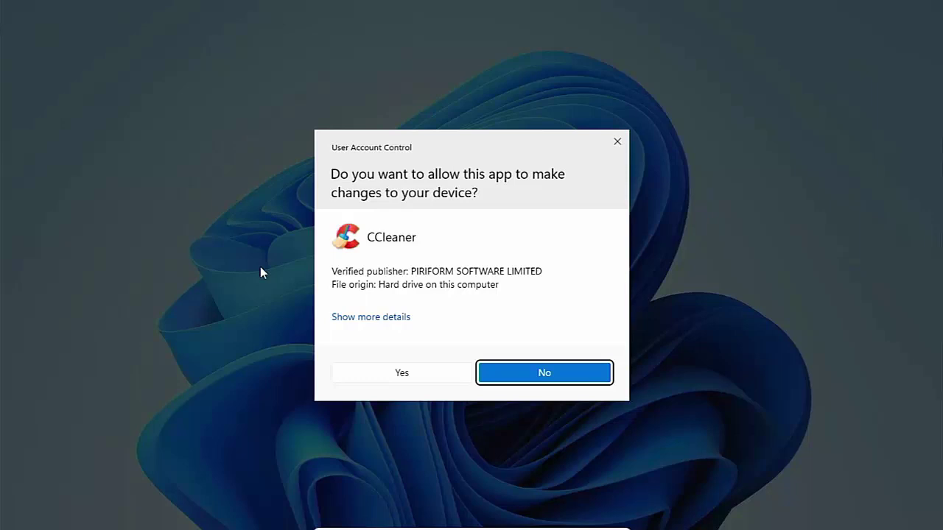
- Approve the User Account Control prompt so CCleaner Free v6.17 starts
click(407, 374)
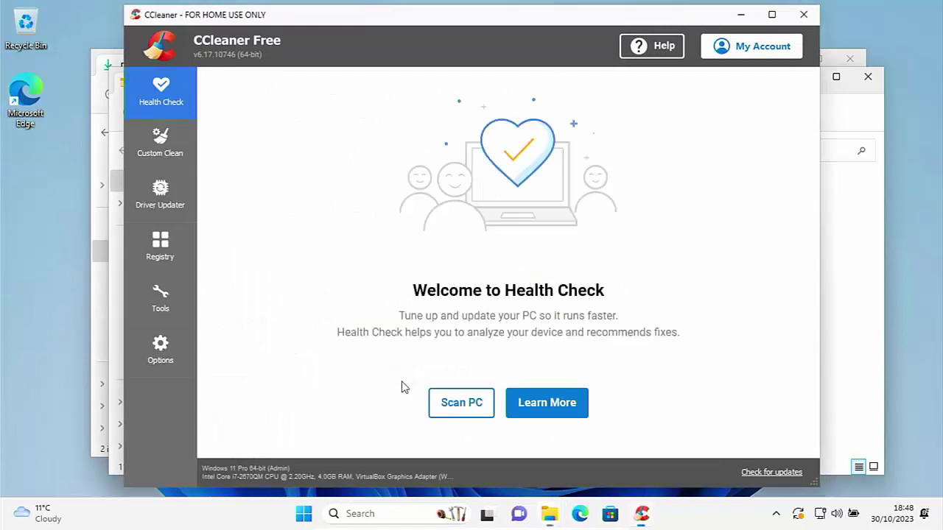
- Select Cortana in CCleaner's Tools > Uninstall list, uninstall it and confirm
click(156, 302)
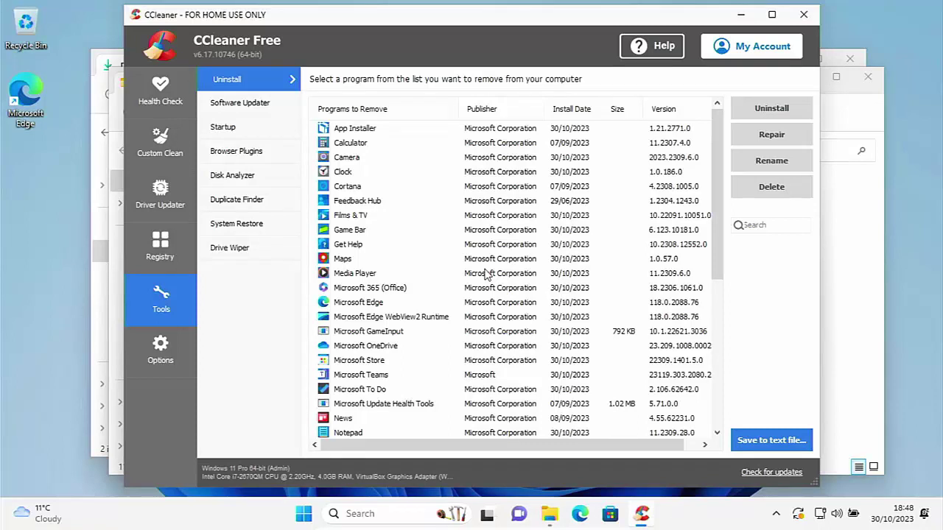
click(343, 190)
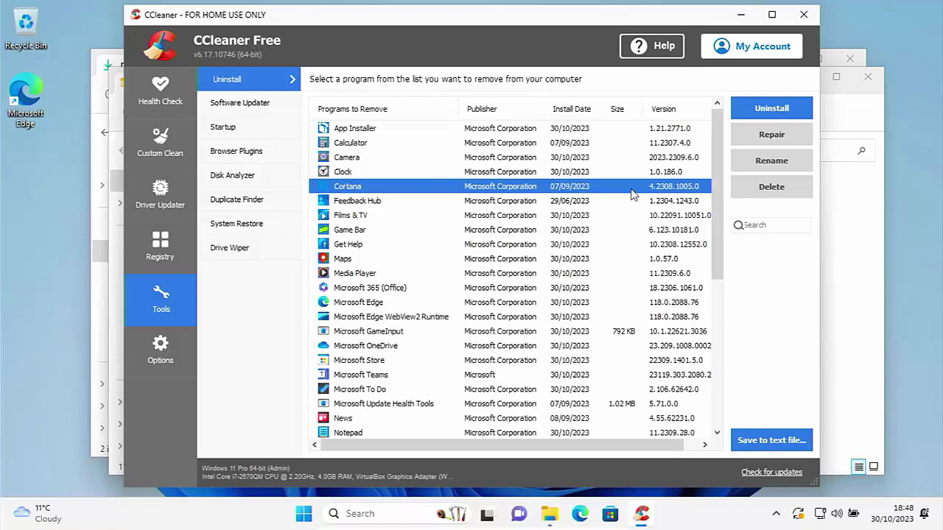
click(761, 113)
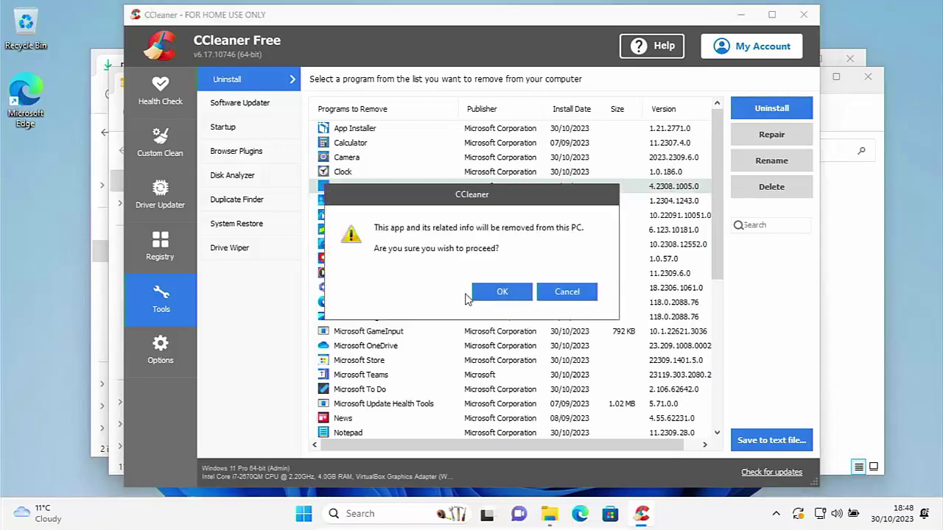
click(491, 294)
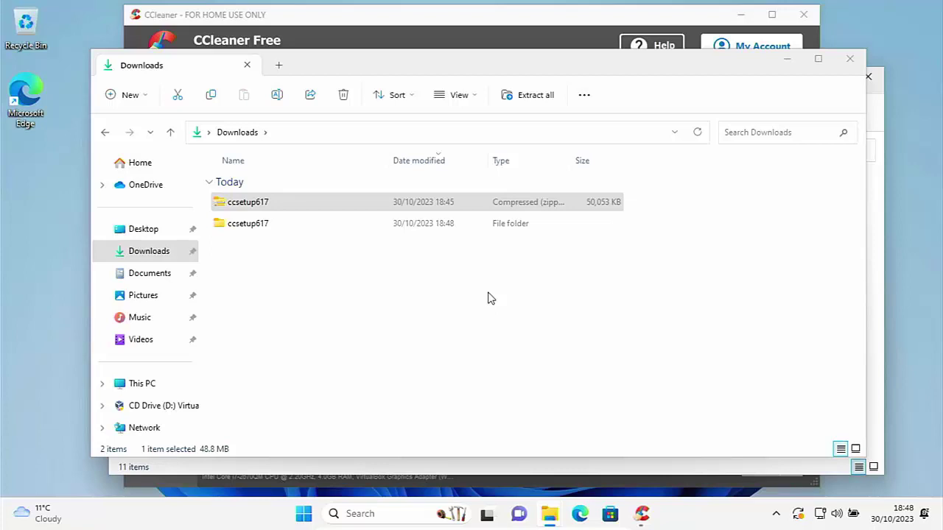
- Close the Downloads and ccsetup617 Explorer windows and show CCleaner's Uninstall list
click(851, 60)
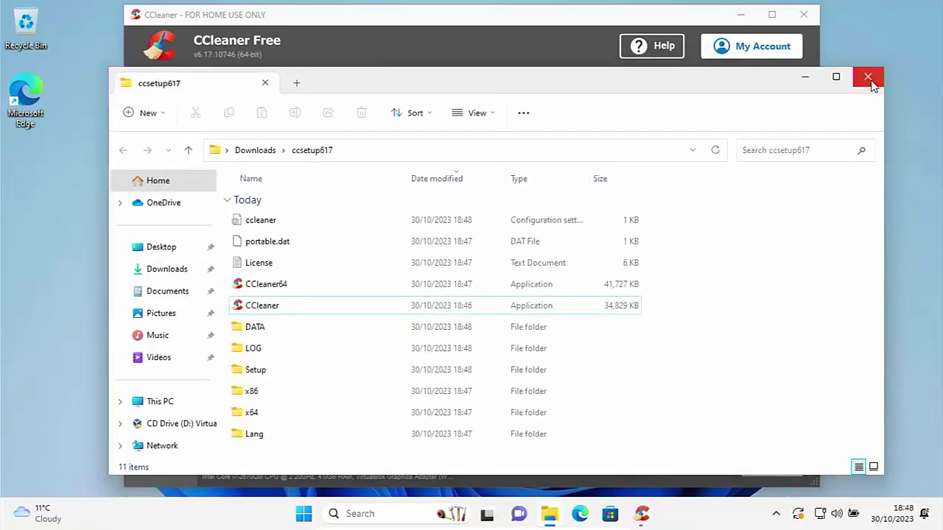
click(867, 78)
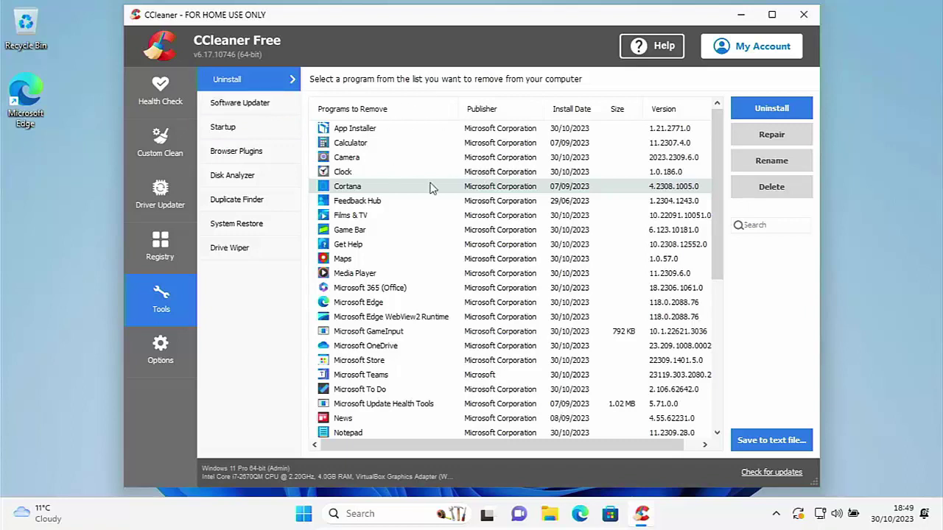
click(262, 111)
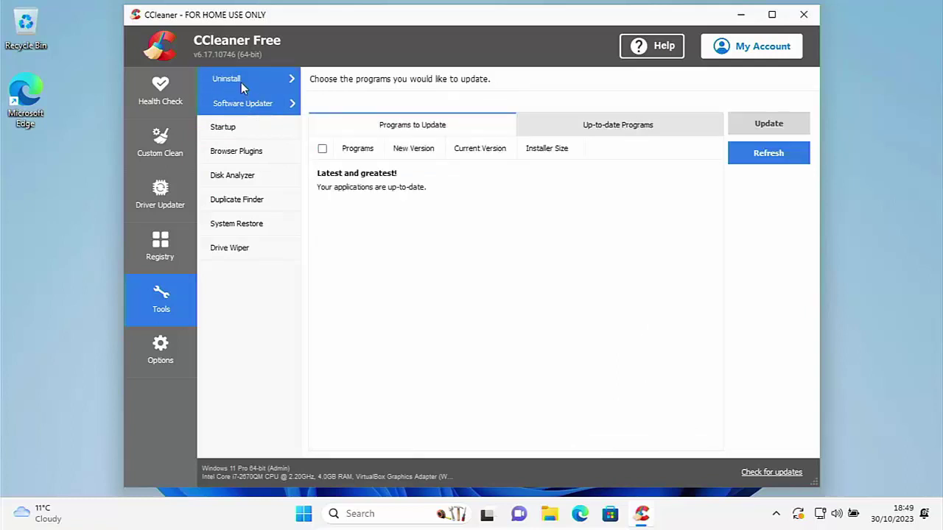
click(240, 83)
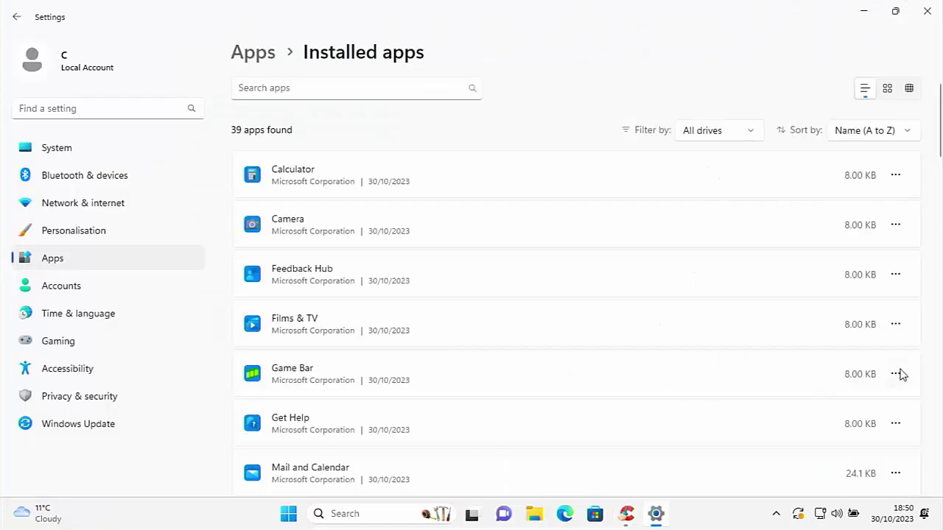
- Confirm Game Bar's Uninstall option is greyed out in Settings, then close Settings
click(894, 379)
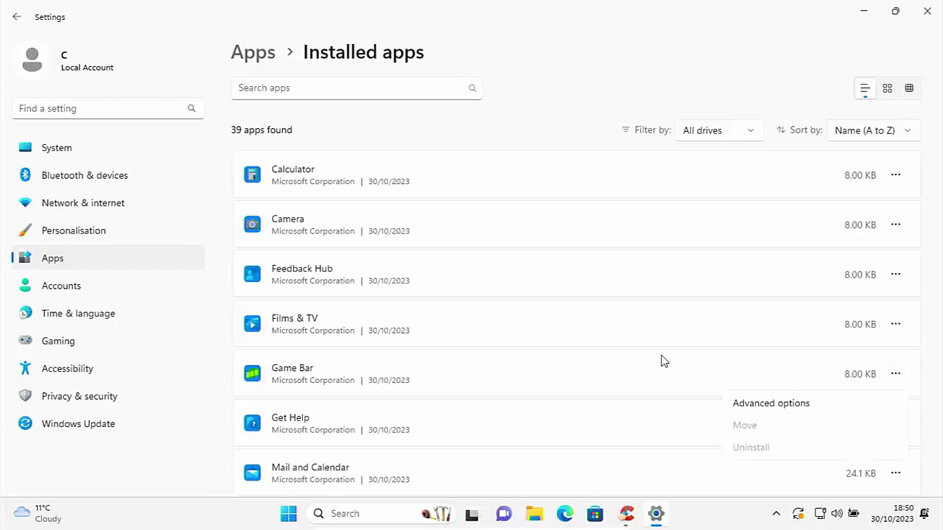
click(926, 17)
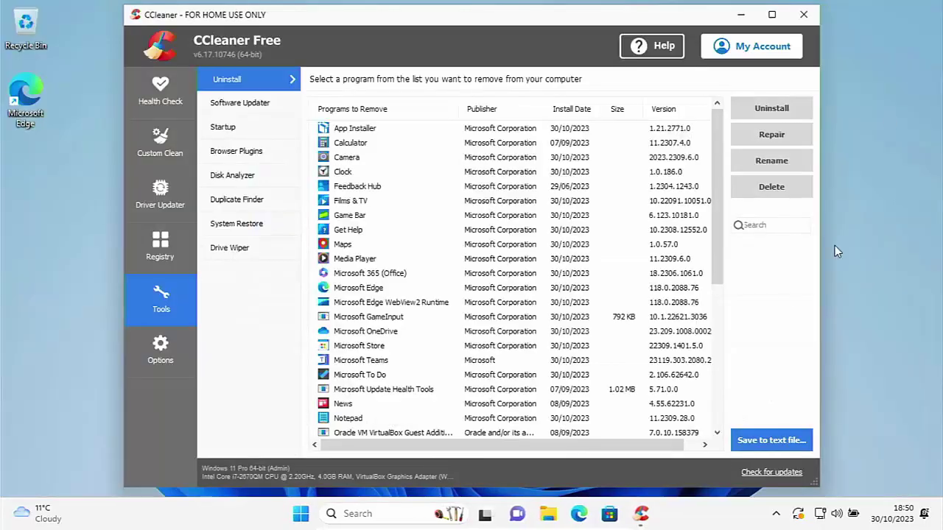
- Select Game Bar in CCleaner's Uninstall list, uninstall it and confirm
click(351, 218)
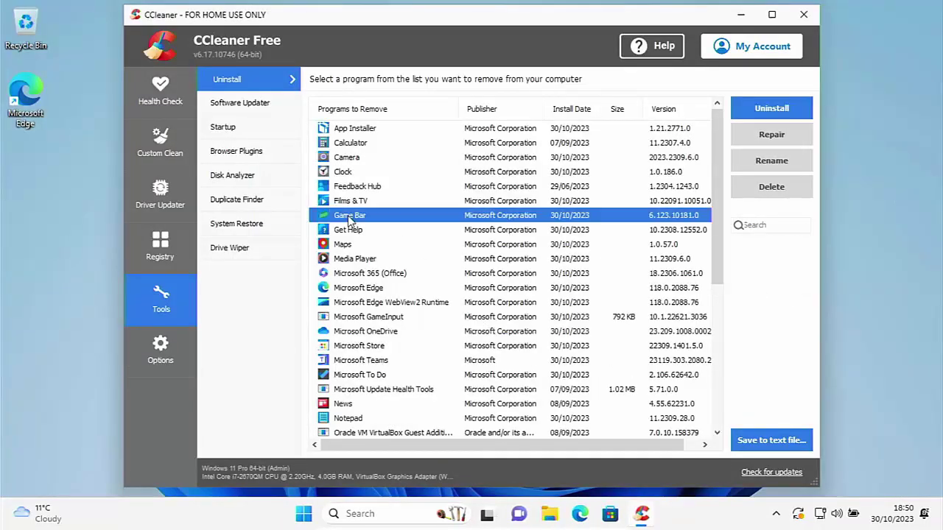
click(758, 108)
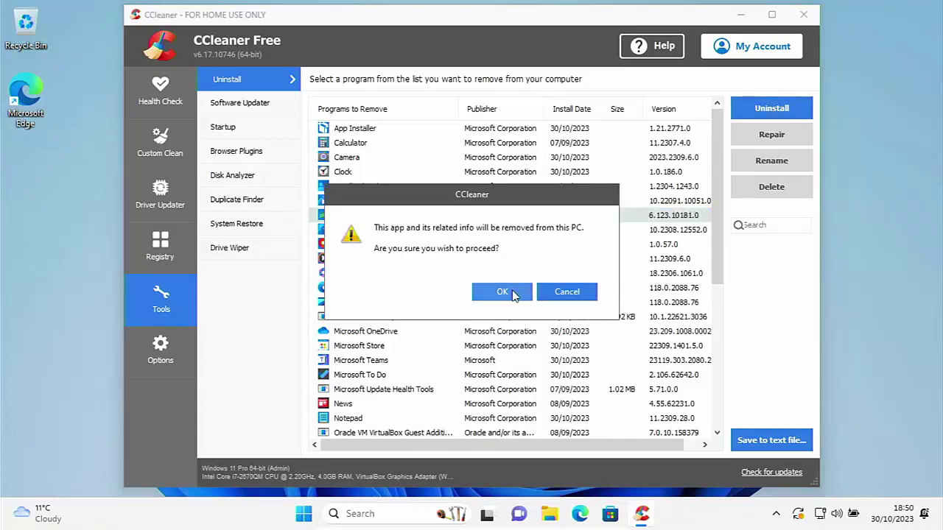
click(502, 292)
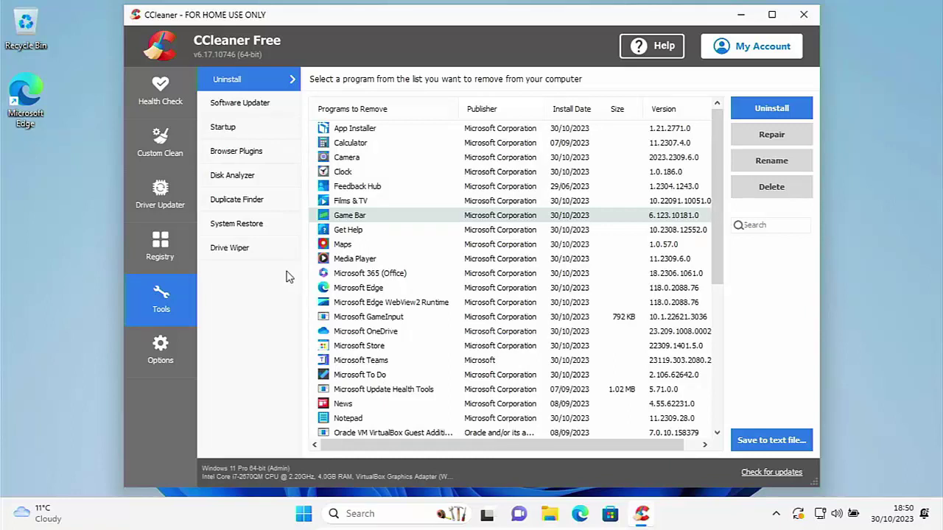
- Reload CCleaner's Uninstall list and scroll down to check that Game Bar is gone
click(250, 106)
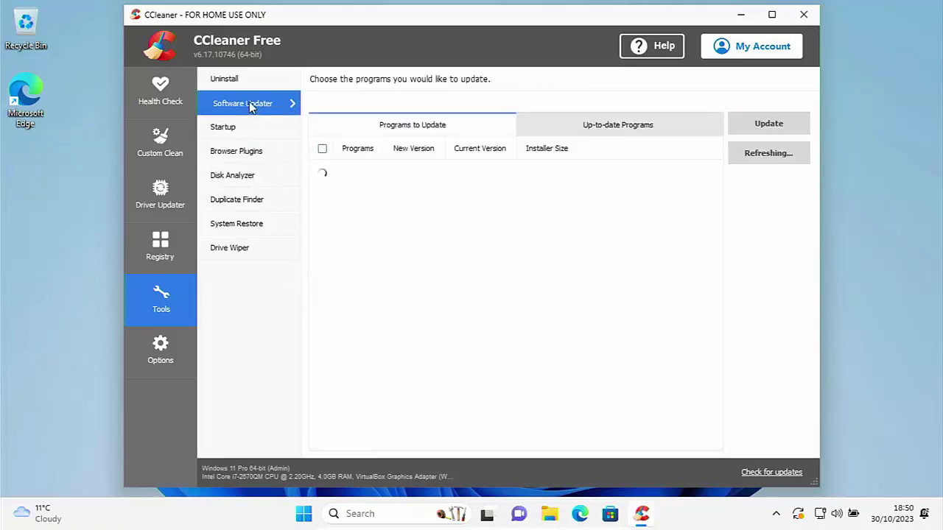
click(236, 77)
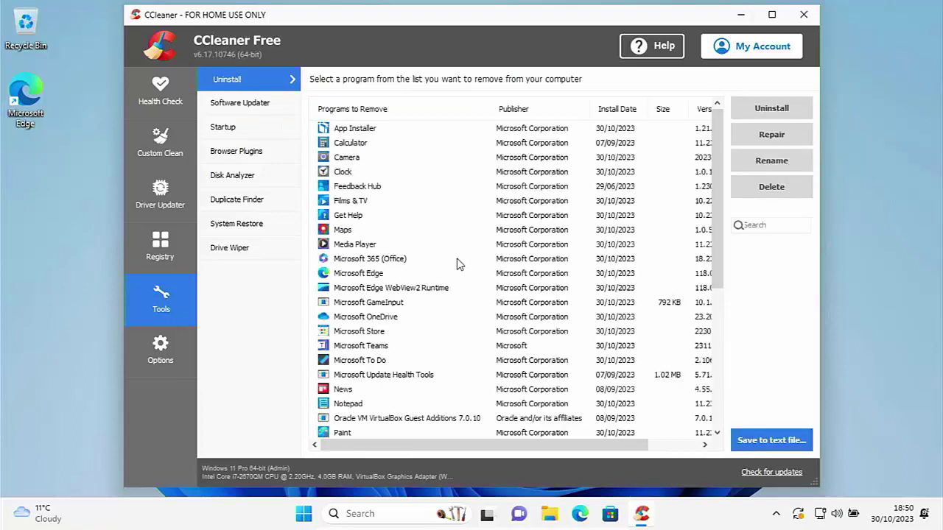
scroll(456, 264, down, 3)
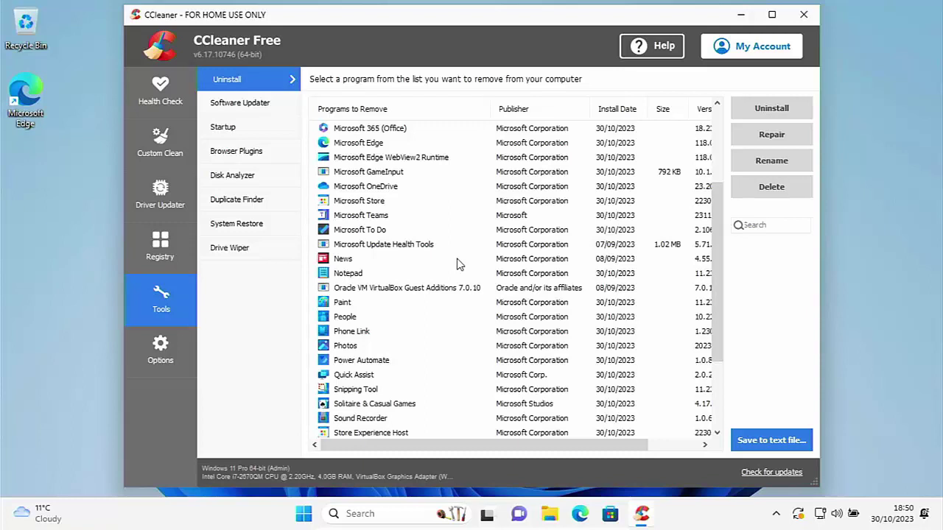
scroll(456, 264, down, 1)
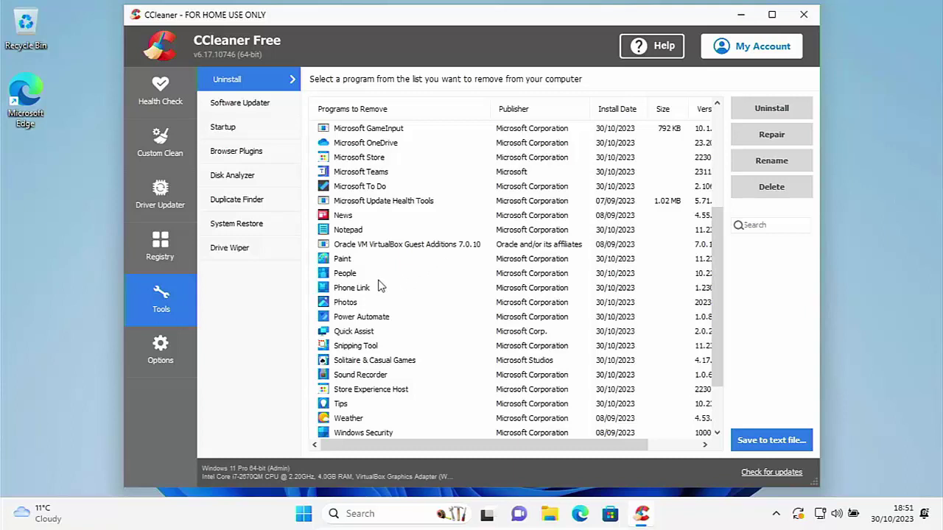
- Select Phone Link in CCleaner's Uninstall list, uninstall it and confirm
click(354, 291)
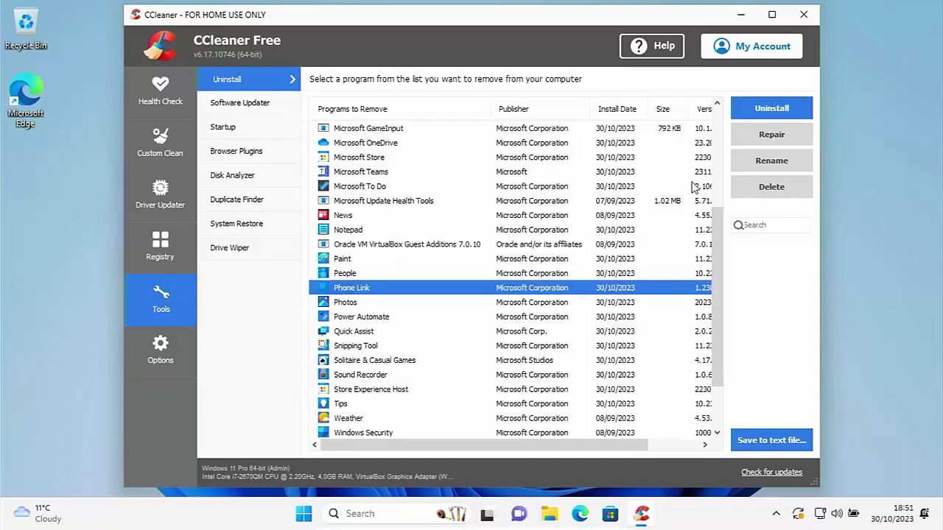
click(754, 110)
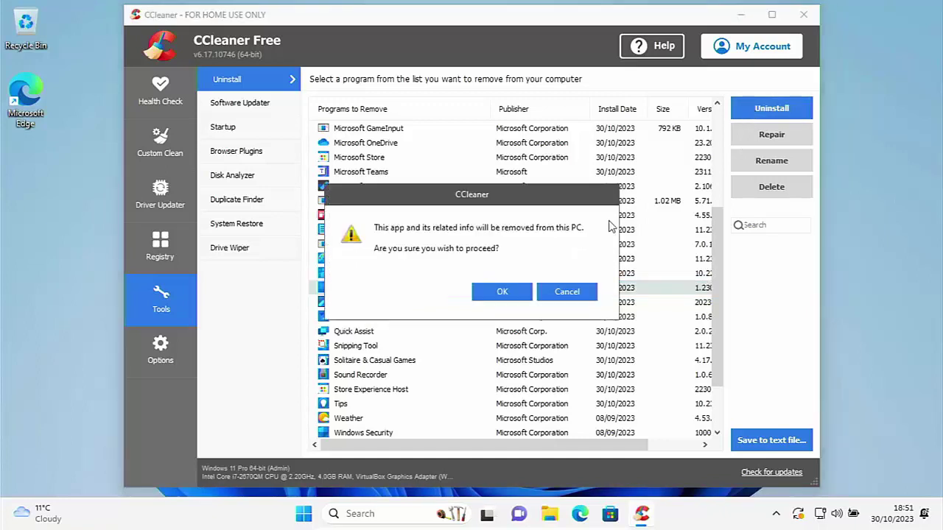
click(502, 292)
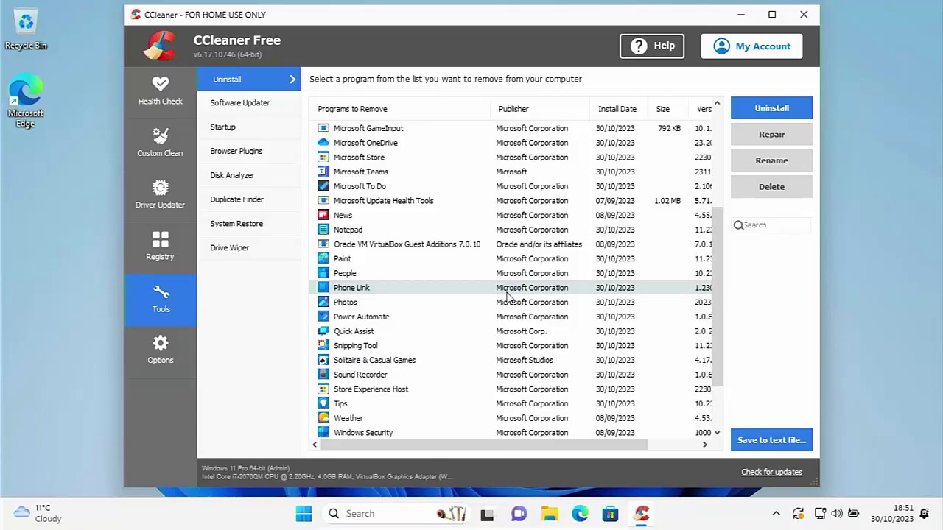
- Reload the Uninstall list and scroll to the bottom to reach the Xbox apps
click(258, 114)
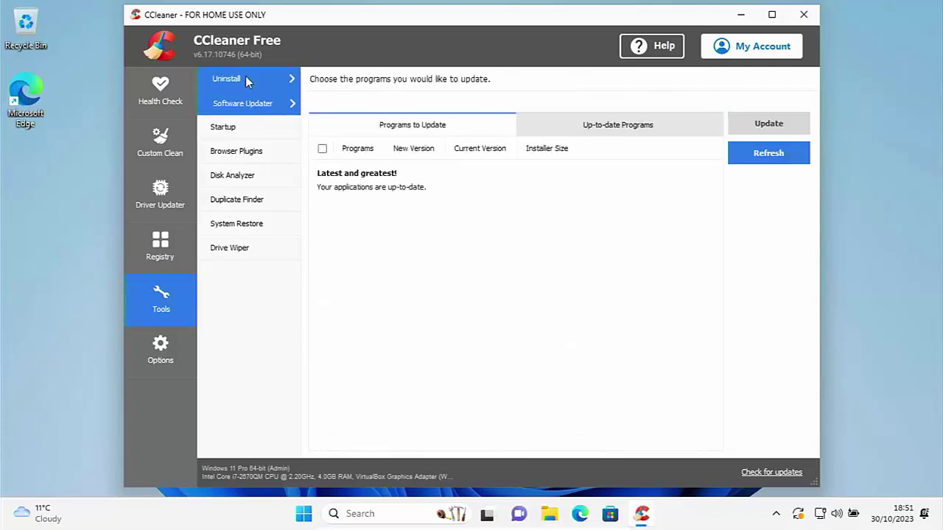
click(246, 79)
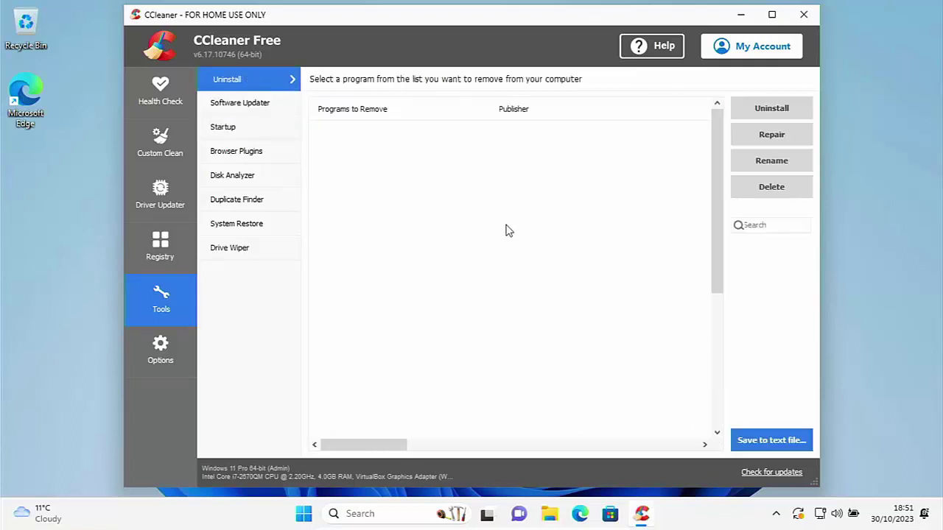
scroll(506, 230, down, 3)
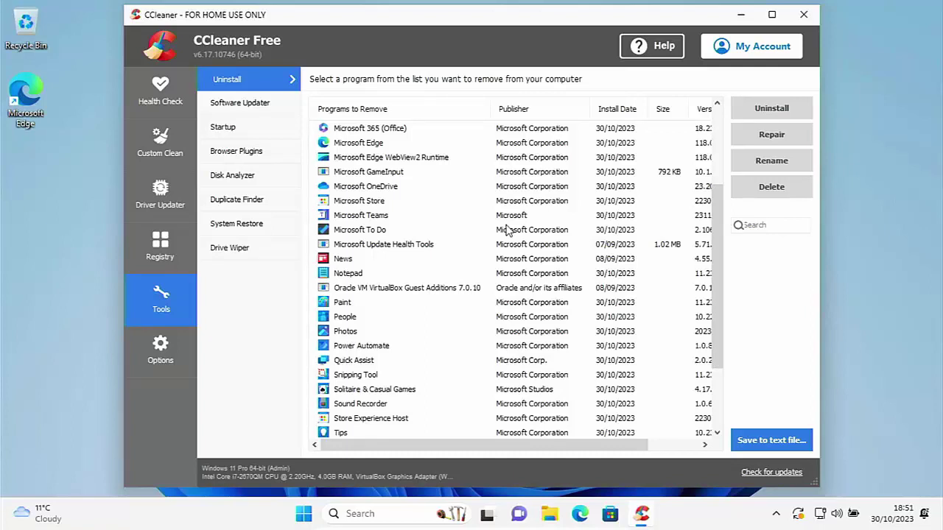
scroll(413, 264, down, 2)
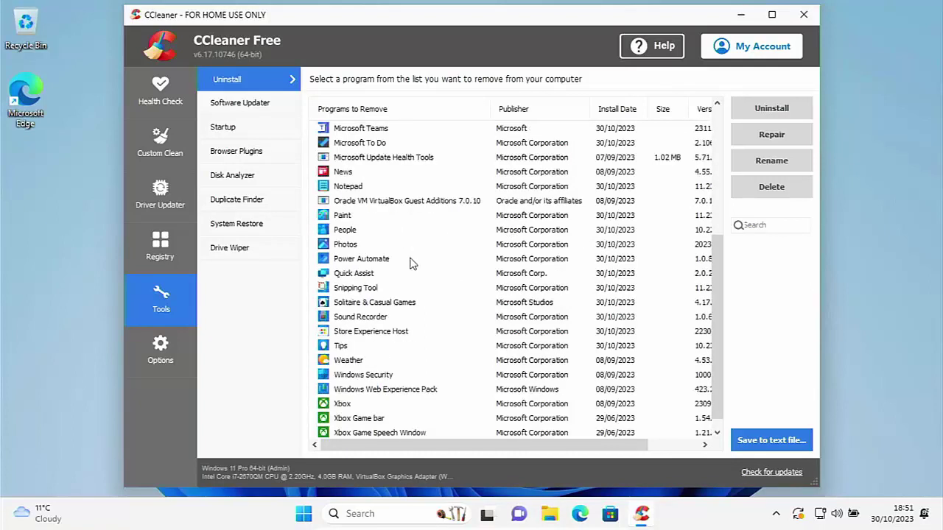
scroll(412, 263, down, 1)
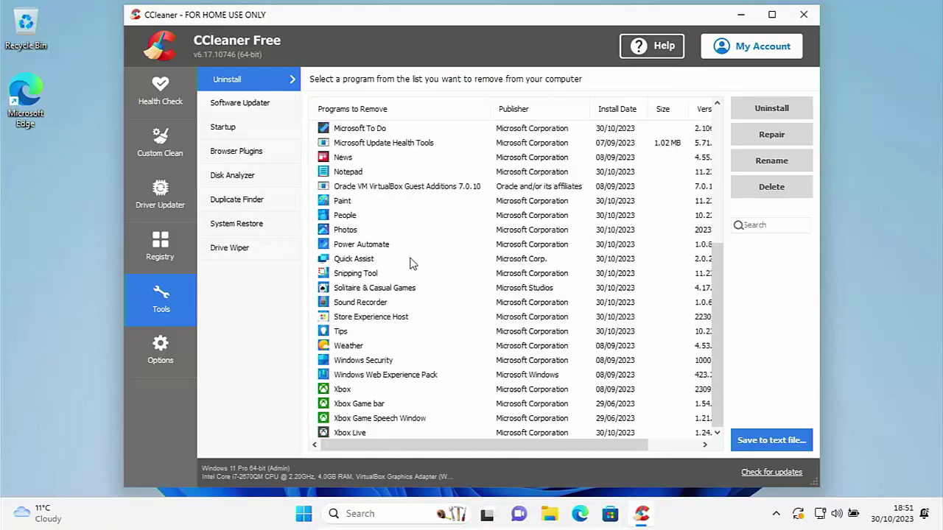
- Uninstall the Xbox app and Xbox Game bar, confirming each removal
click(344, 393)
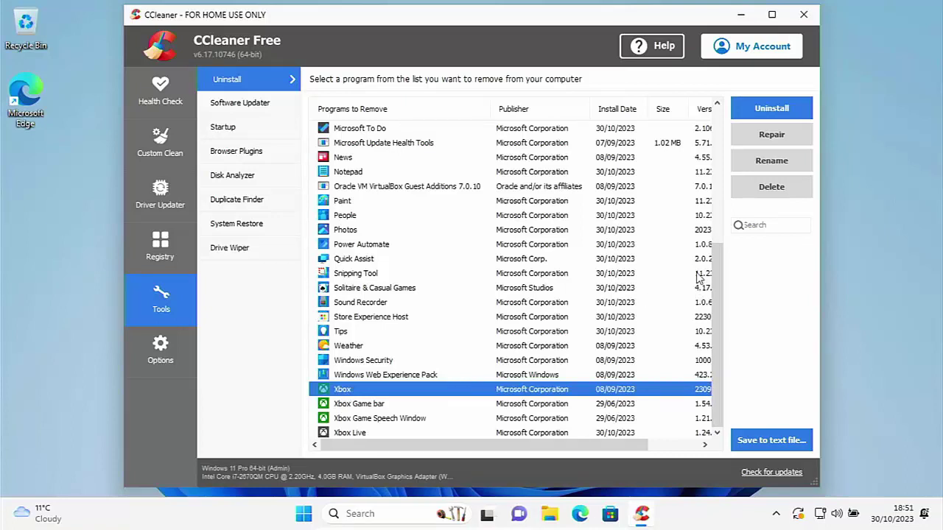
click(764, 110)
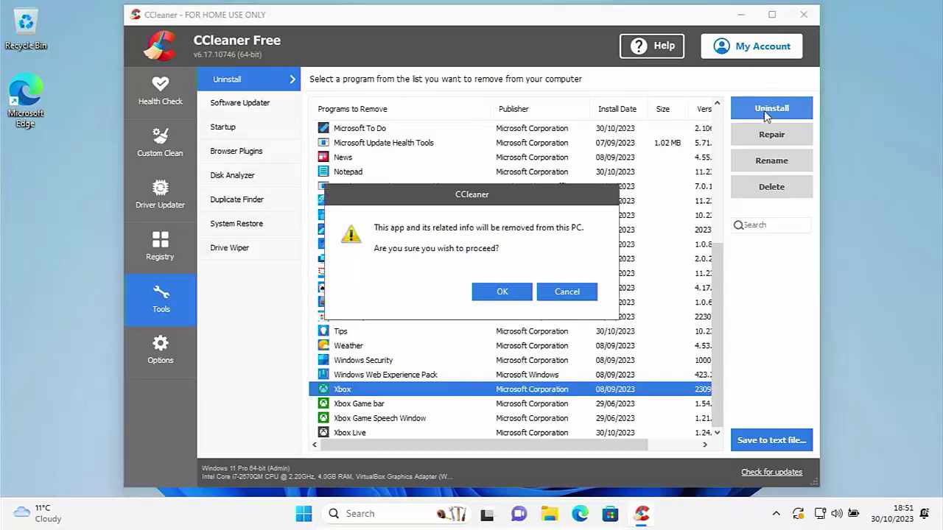
click(503, 293)
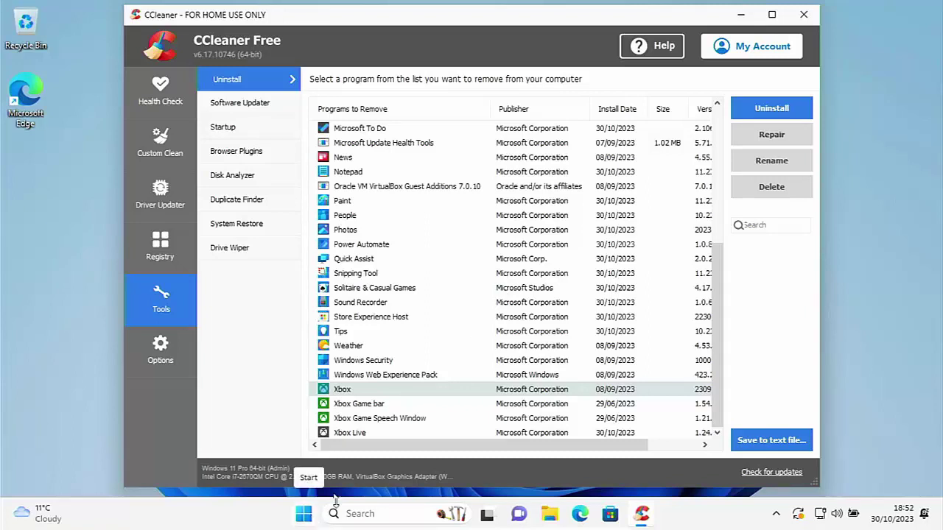
click(379, 405)
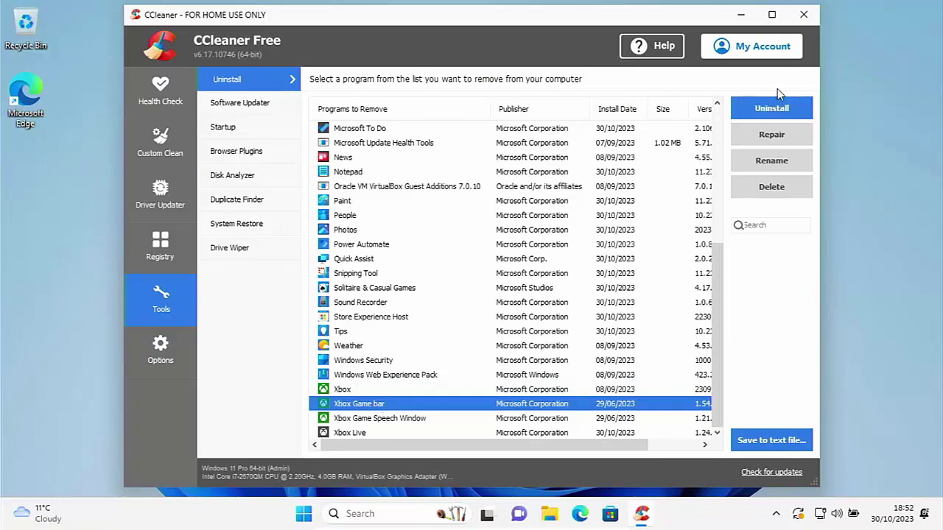
click(758, 115)
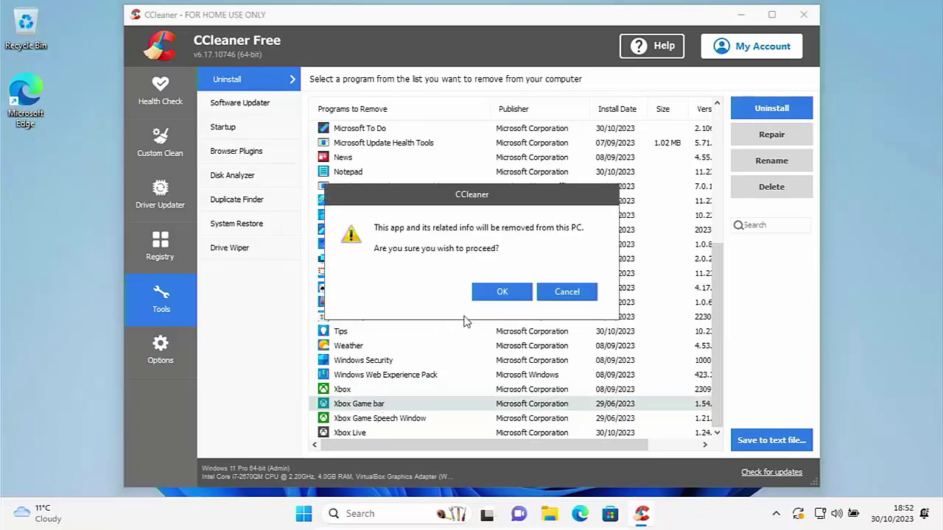
click(502, 294)
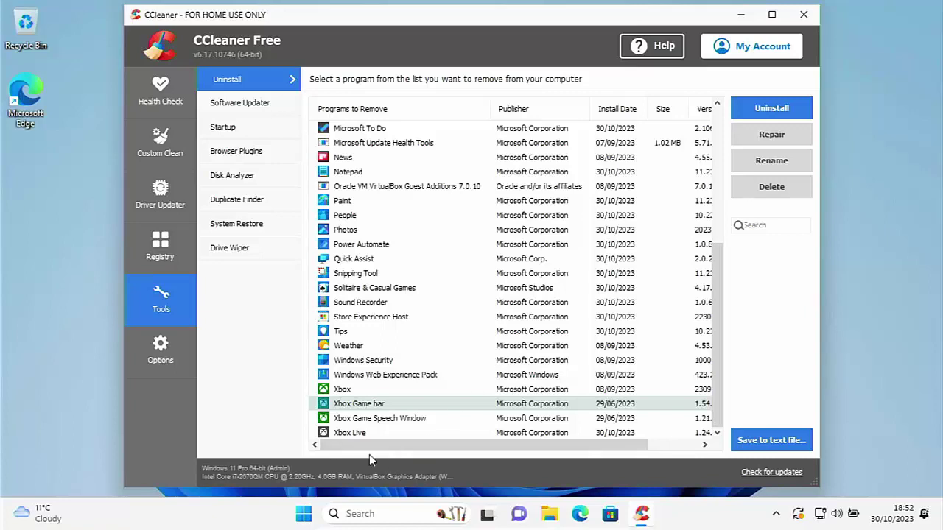
- Uninstall Xbox Game Speech Window and Xbox Live, then go to Software Updater
click(367, 420)
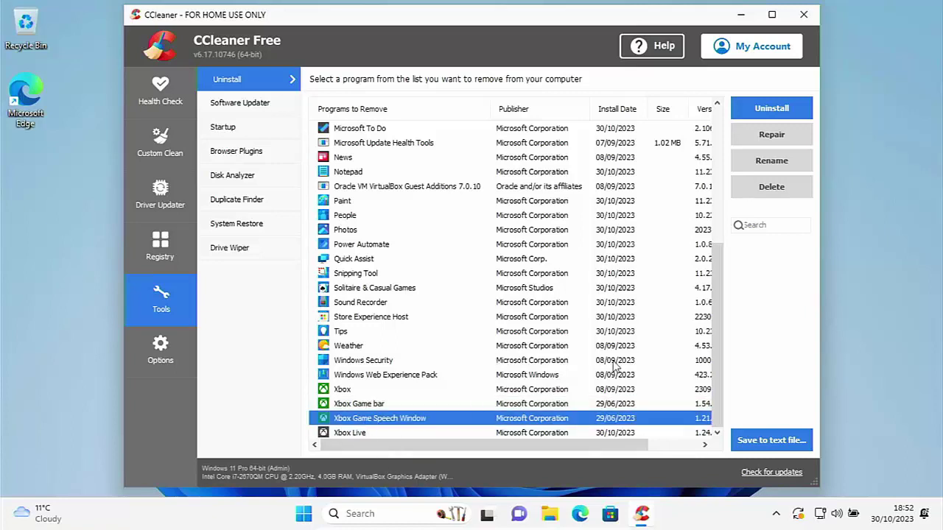
click(772, 111)
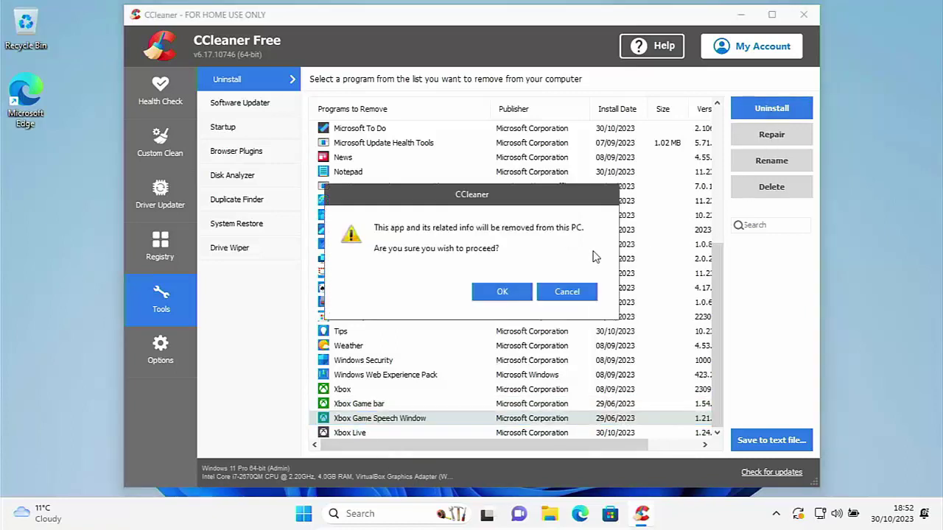
click(525, 290)
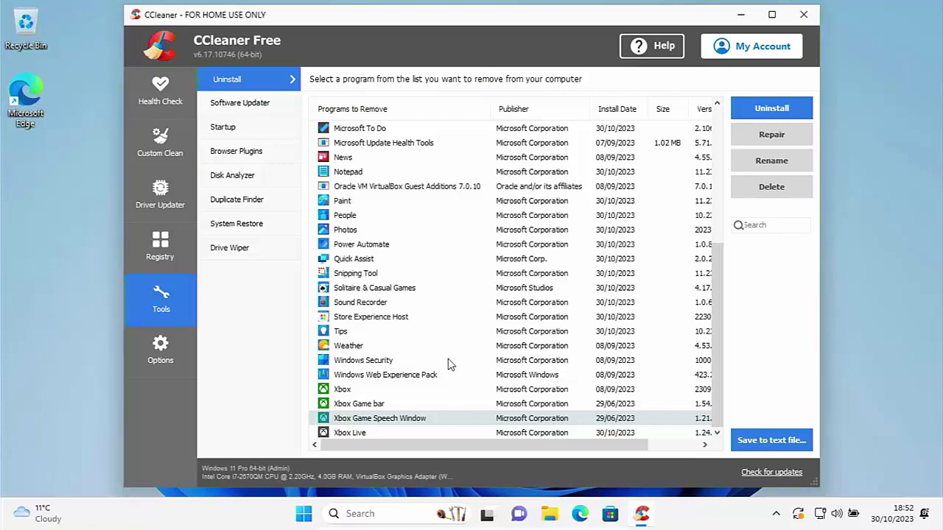
click(355, 435)
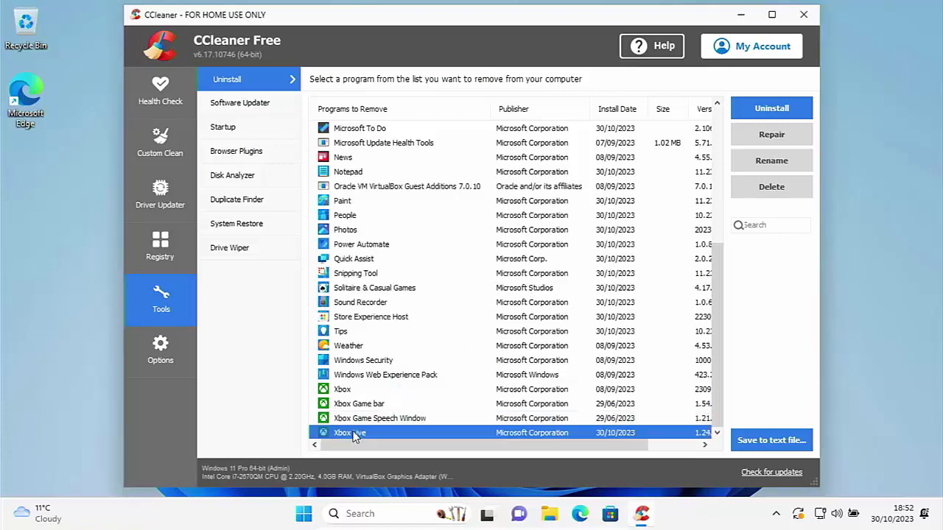
click(795, 107)
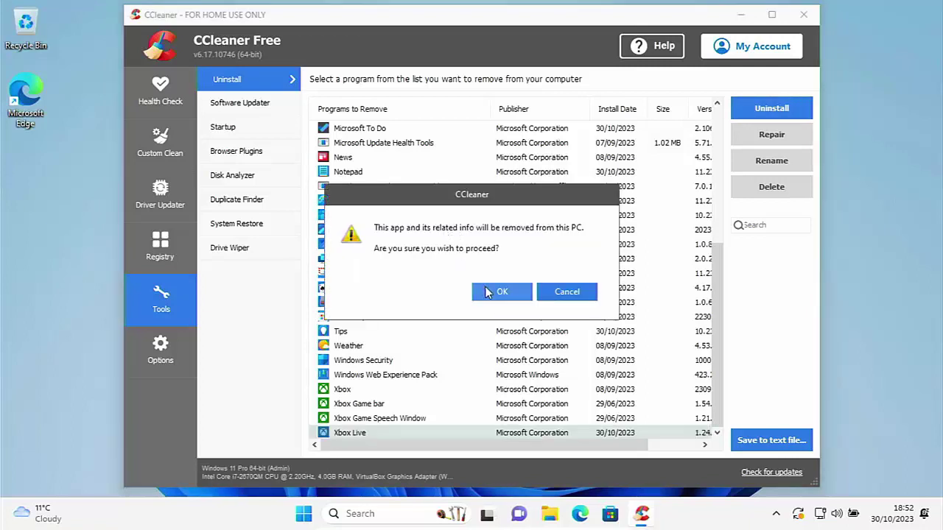
click(487, 292)
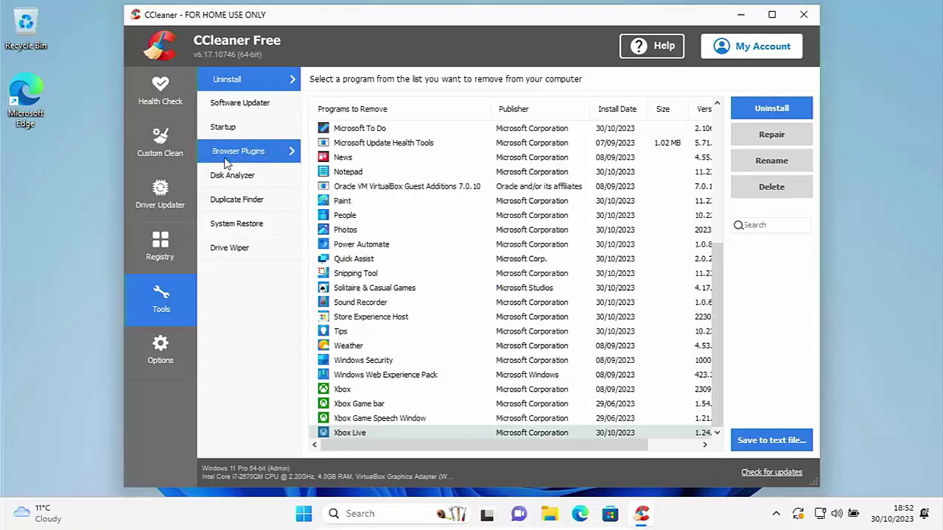
click(237, 107)
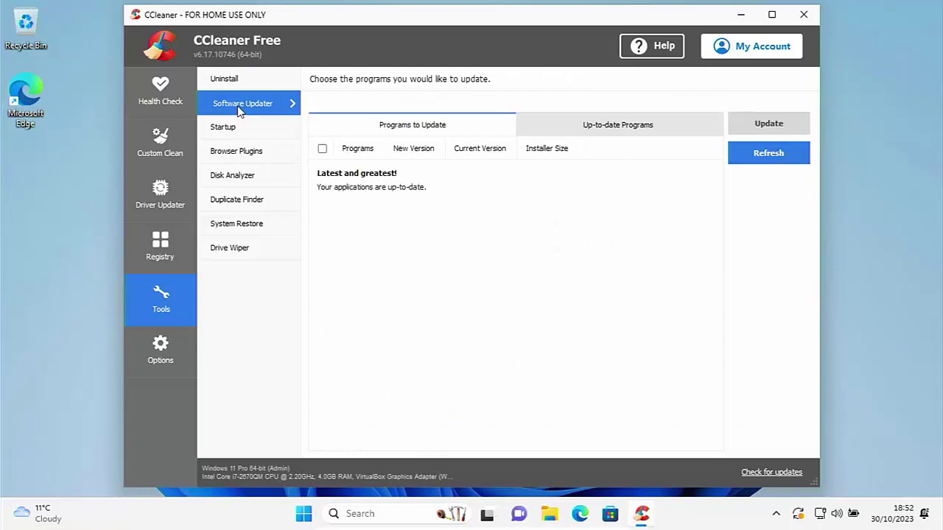
- Reload CCleaner's Uninstall list, then launch Windows Settings from the Start menu
click(225, 78)
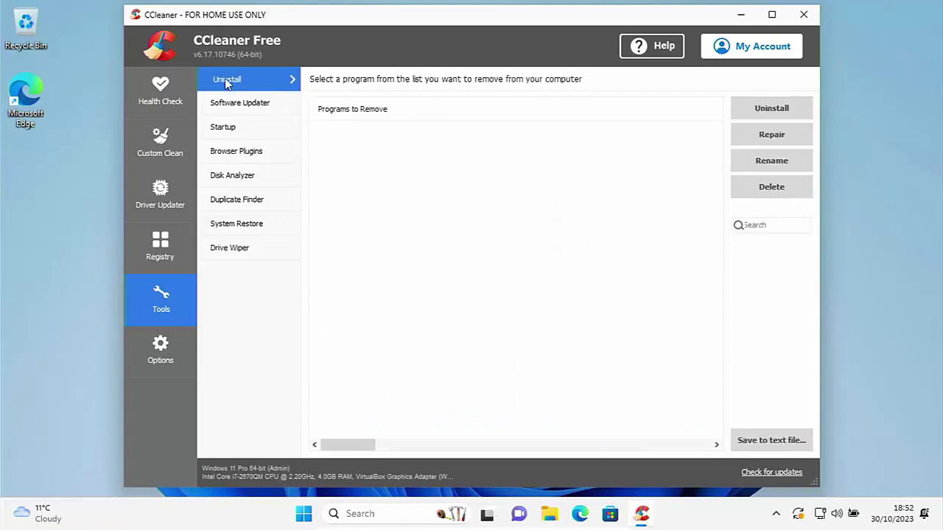
scroll(543, 292, down, 5)
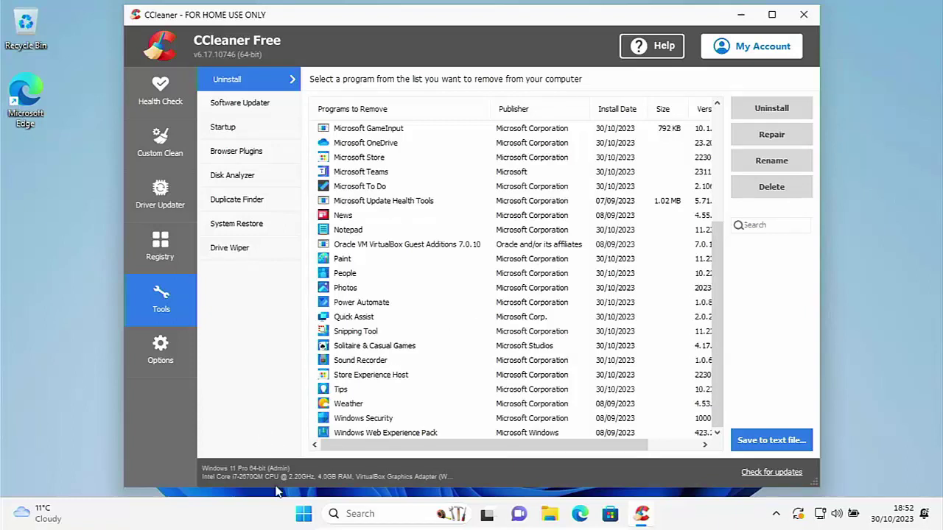
click(307, 519)
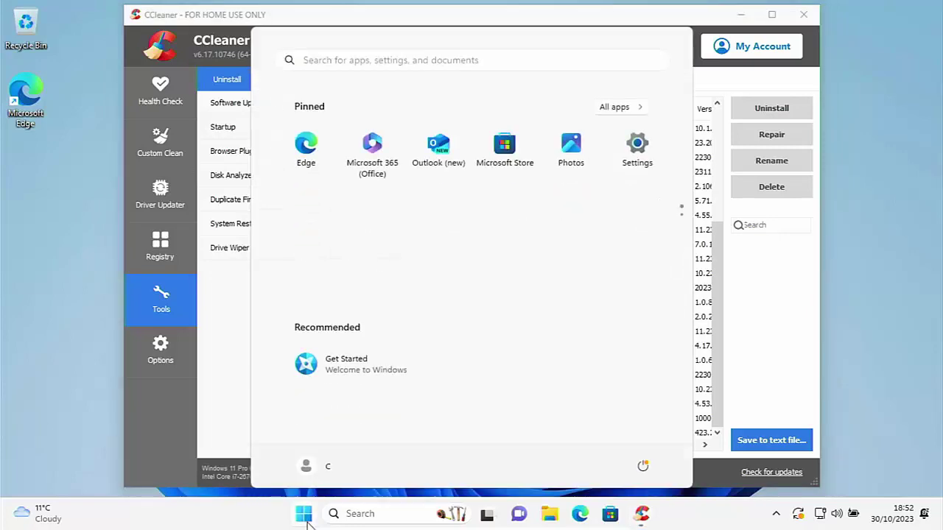
click(638, 148)
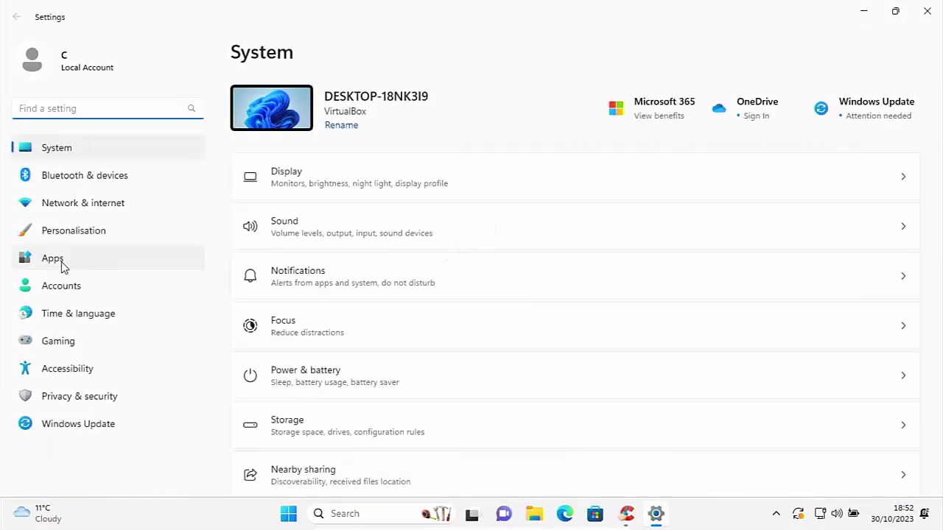
- Under Apps > Installed apps, choose Uninstall for Microsoft GameInput
click(61, 263)
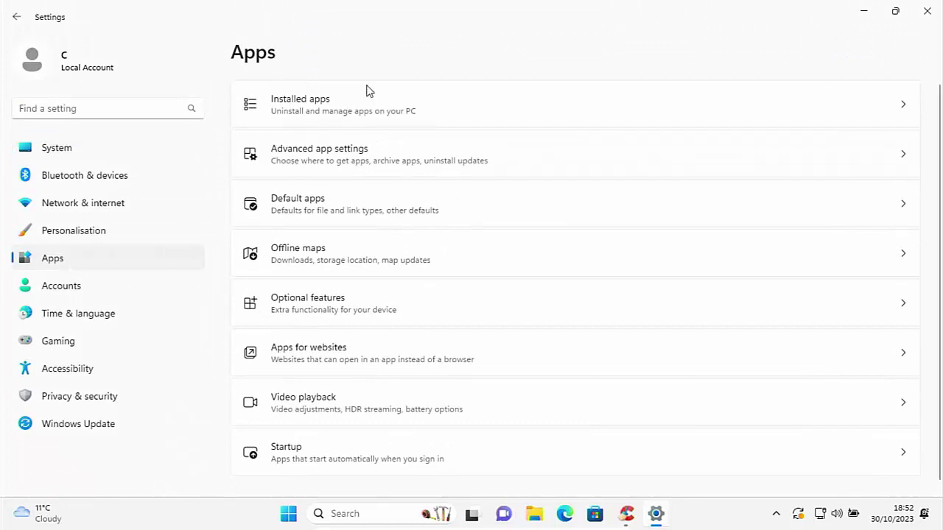
click(365, 97)
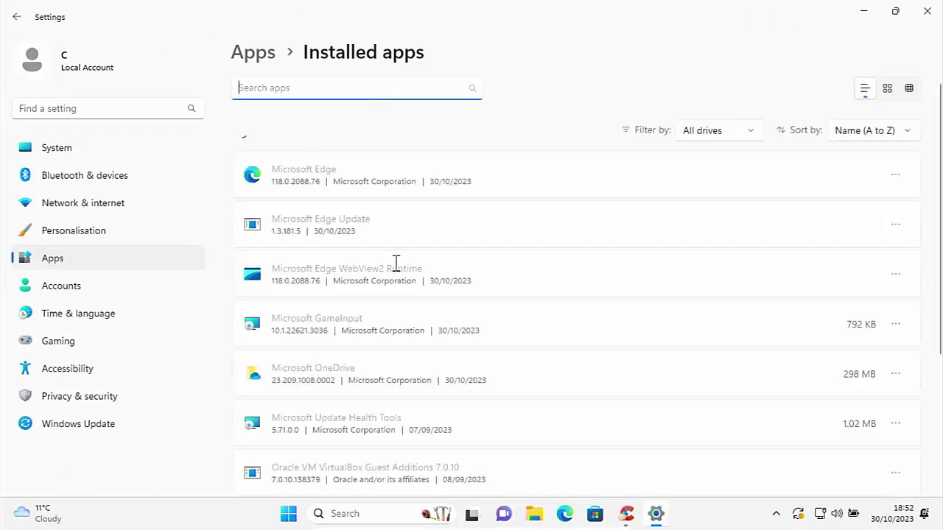
scroll(396, 266, down, 2)
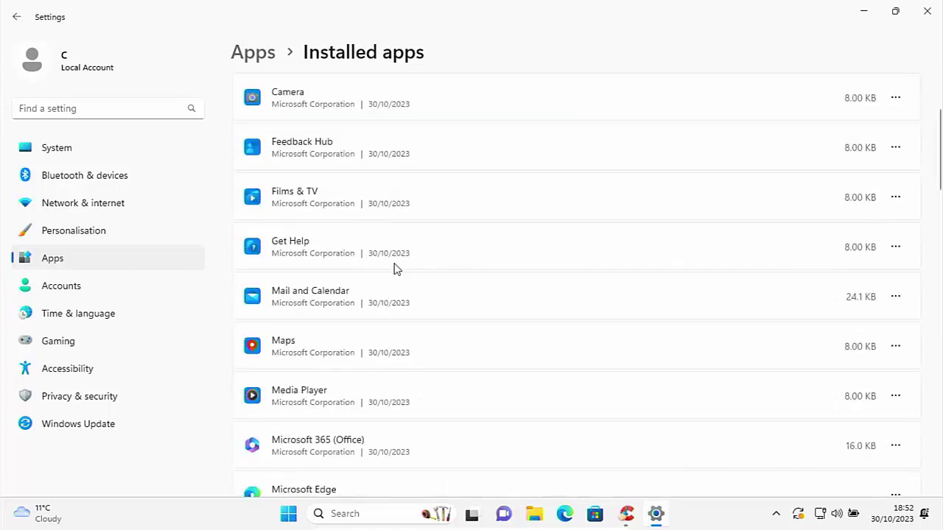
scroll(396, 268, up, 2)
scroll(394, 268, down, 10)
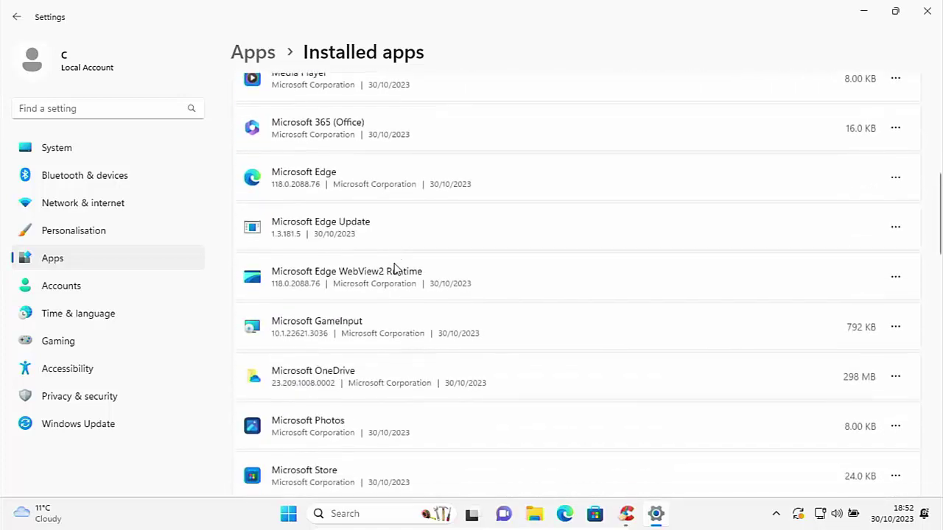
scroll(394, 269, down, 6)
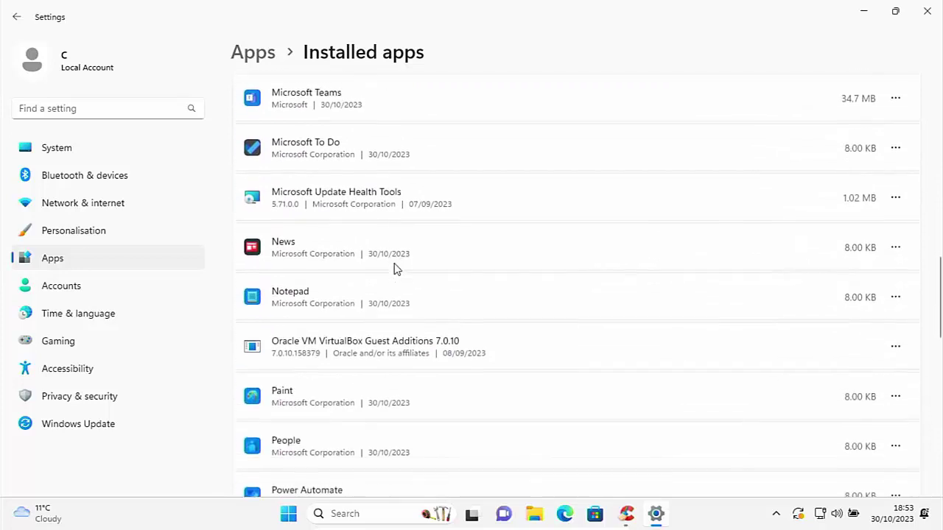
scroll(394, 268, down, 5)
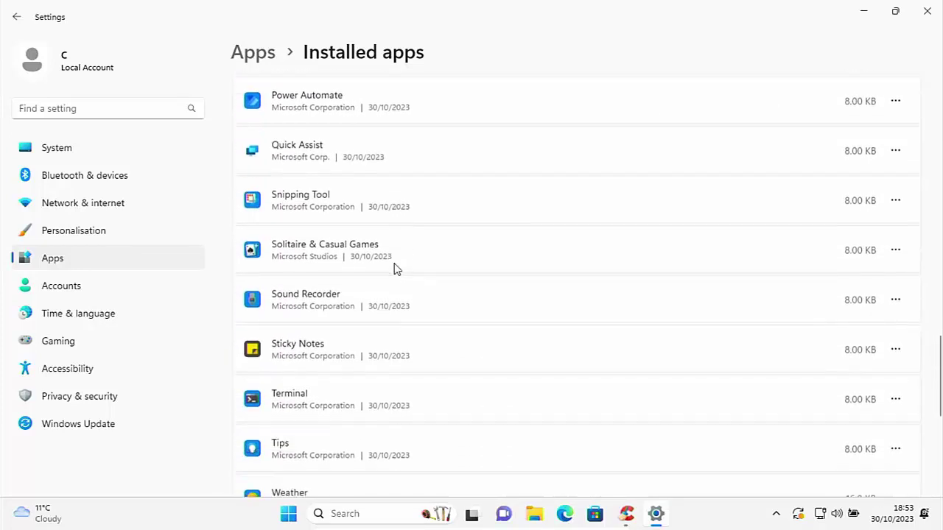
scroll(394, 269, down, 2)
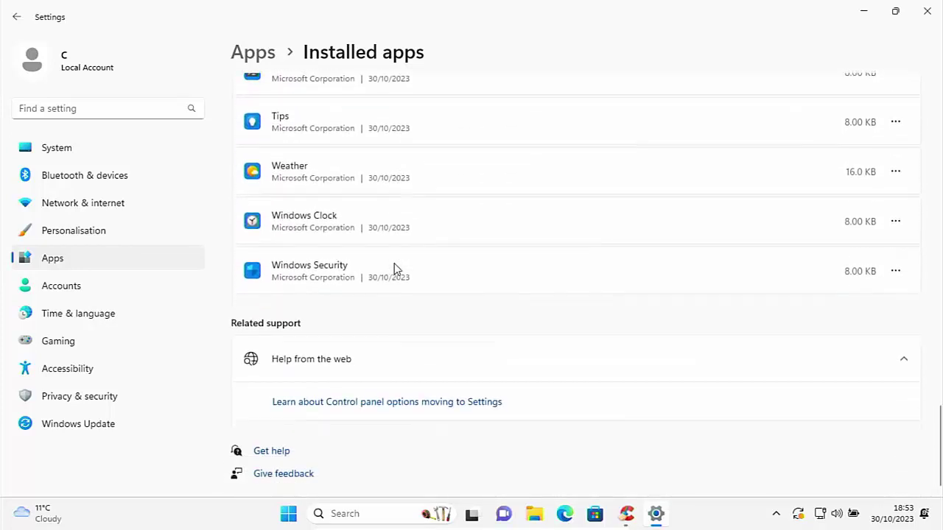
scroll(394, 268, up, 10)
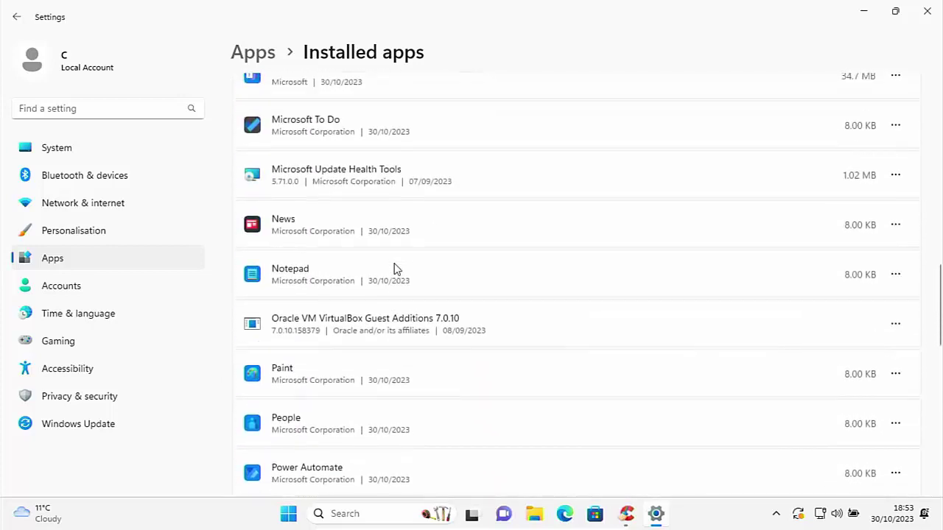
scroll(394, 268, up, 5)
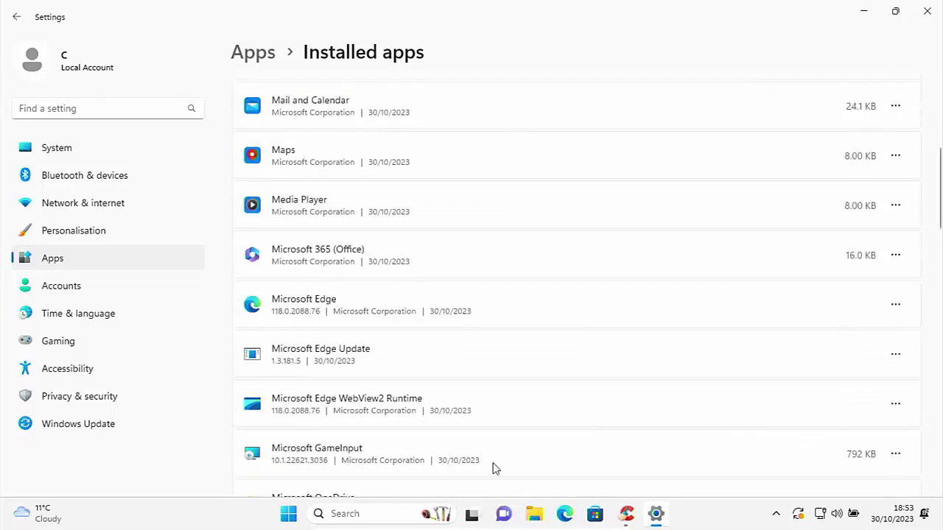
click(896, 456)
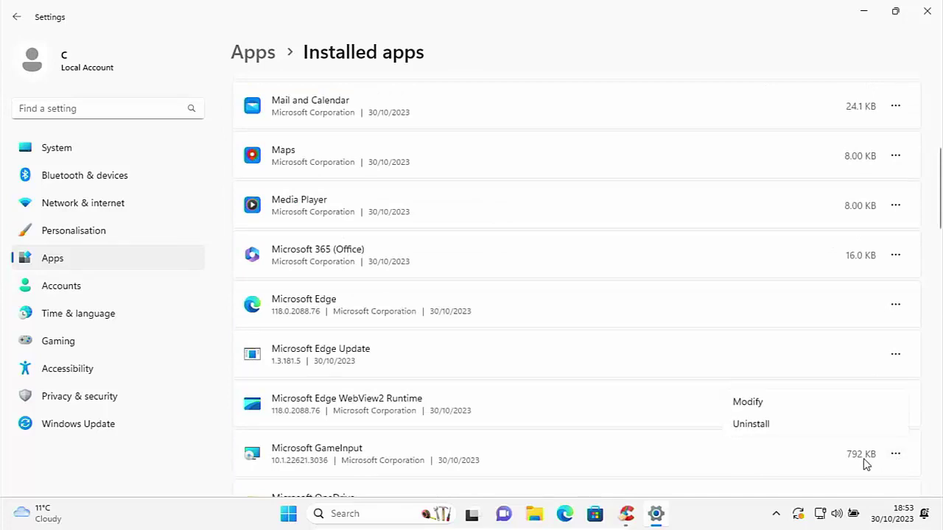
click(761, 432)
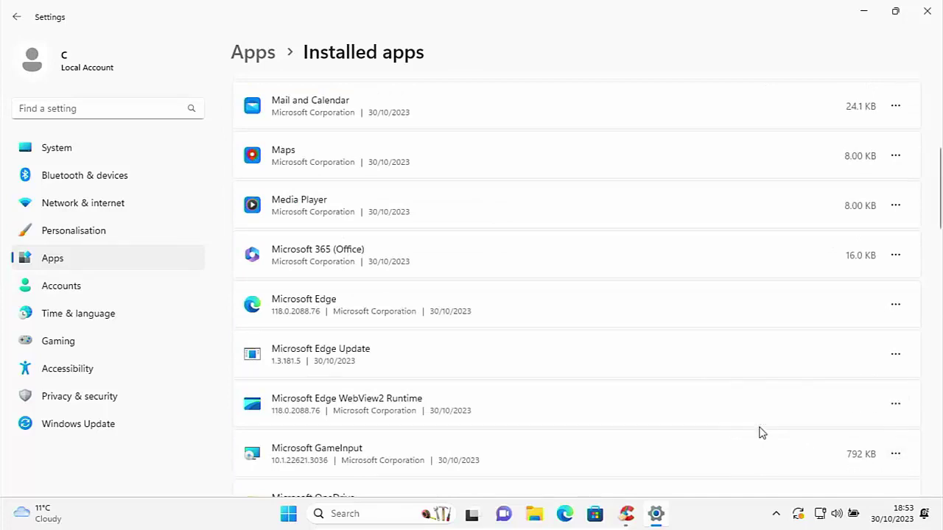
- Confirm removing Microsoft GameInput, allow the UAC prompt, and close Settings and CCleaner
click(883, 420)
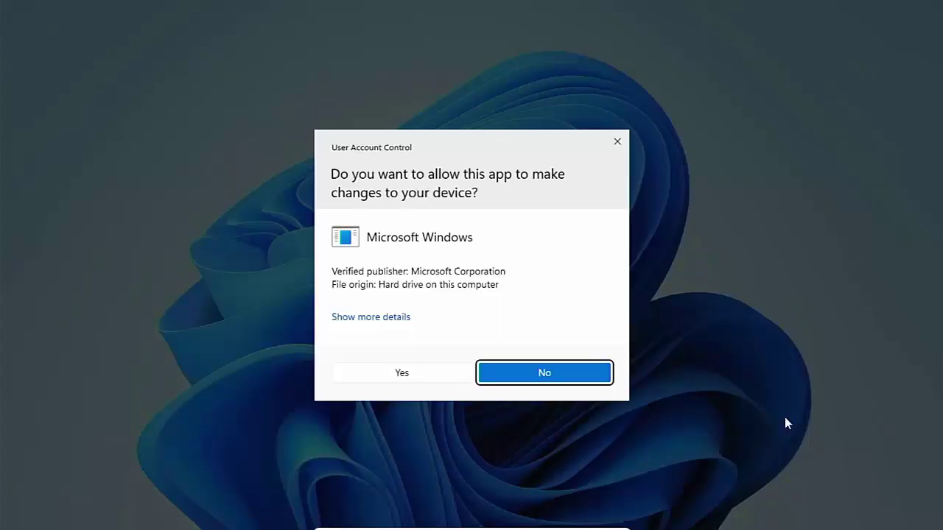
click(445, 375)
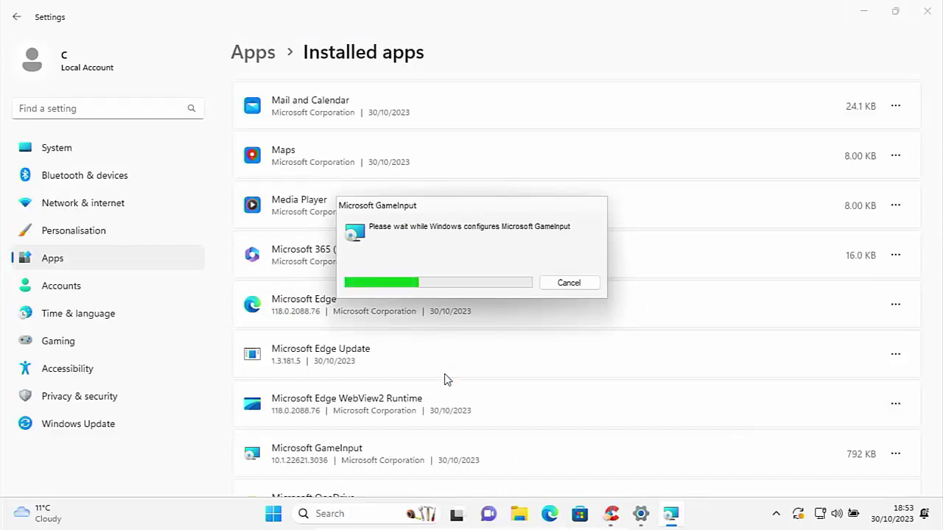
click(927, 11)
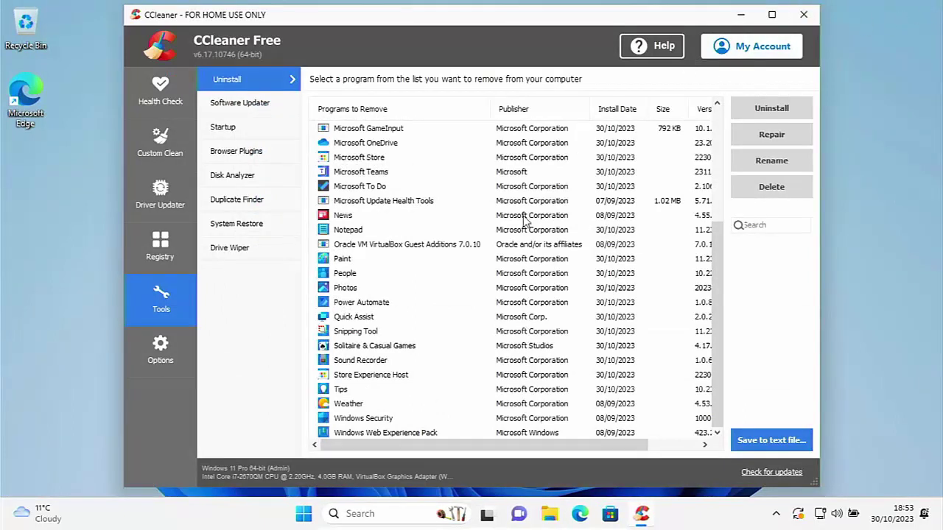
click(790, 19)
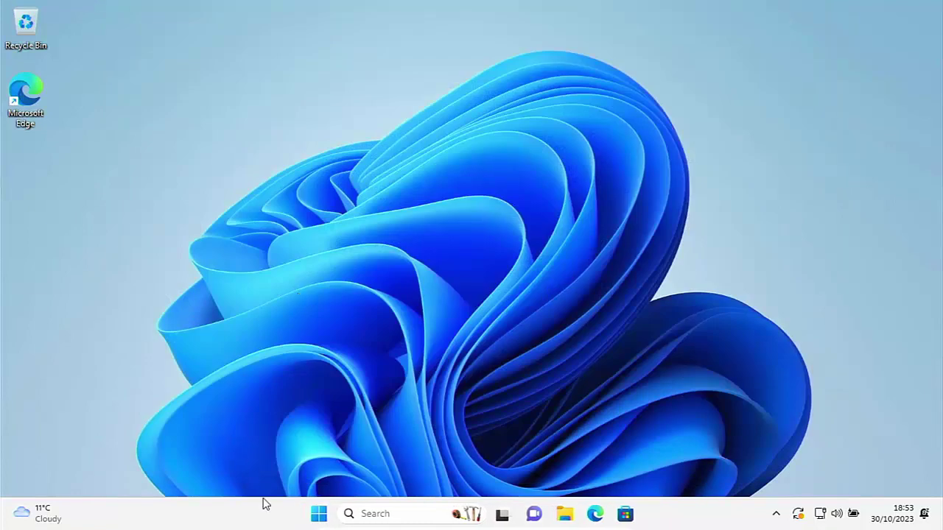
- From the Start menu's pinned apps, uninstall Spotify and WhatsApp
click(317, 514)
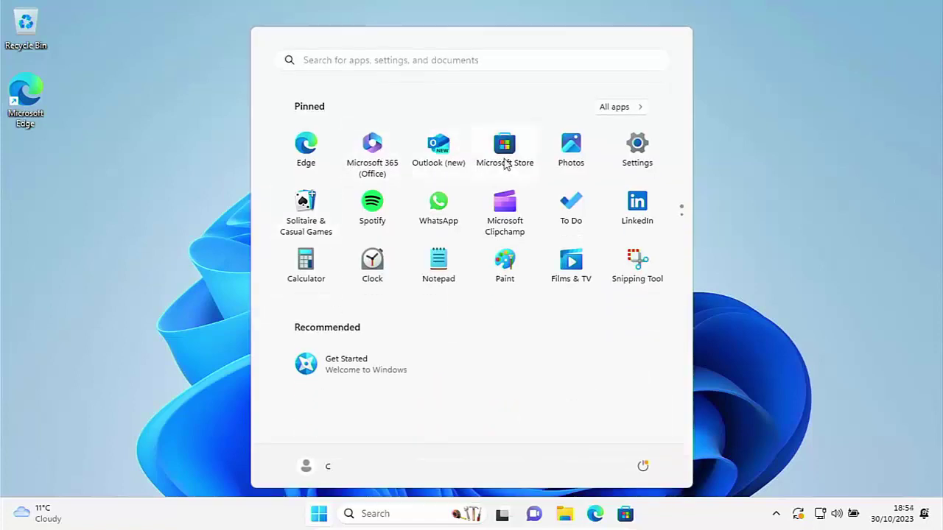
right_click(376, 204)
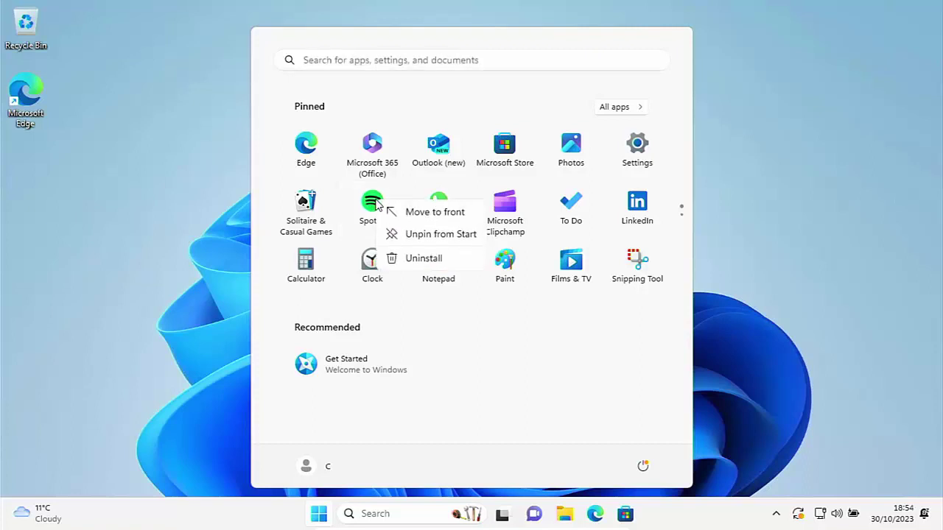
click(423, 259)
click(418, 309)
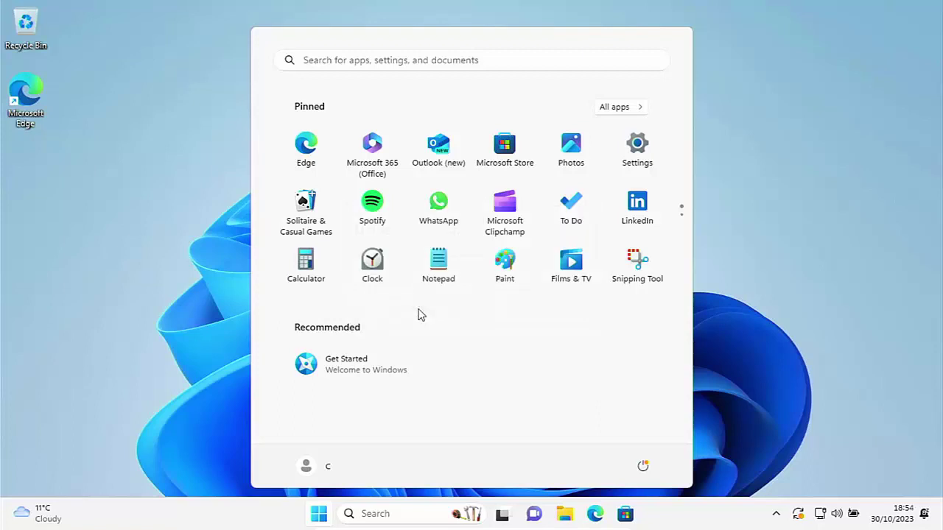
right_click(365, 205)
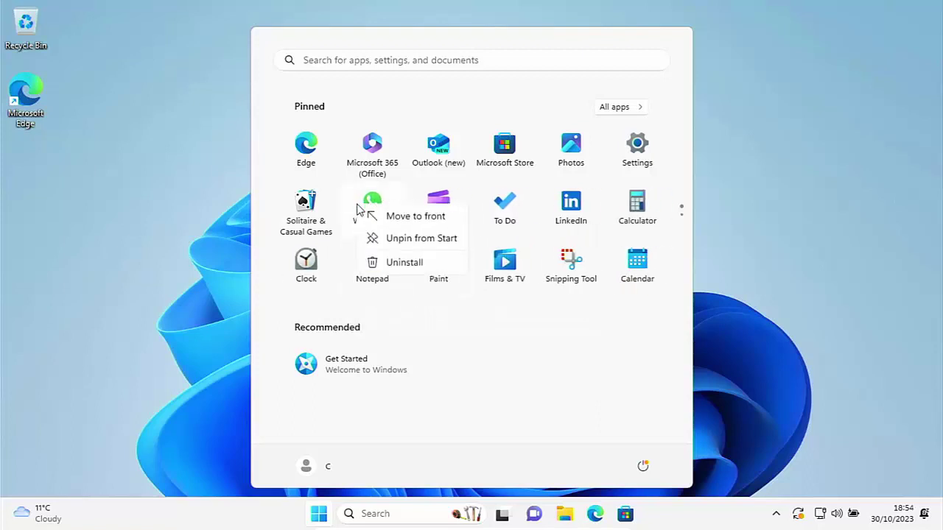
click(405, 267)
click(448, 307)
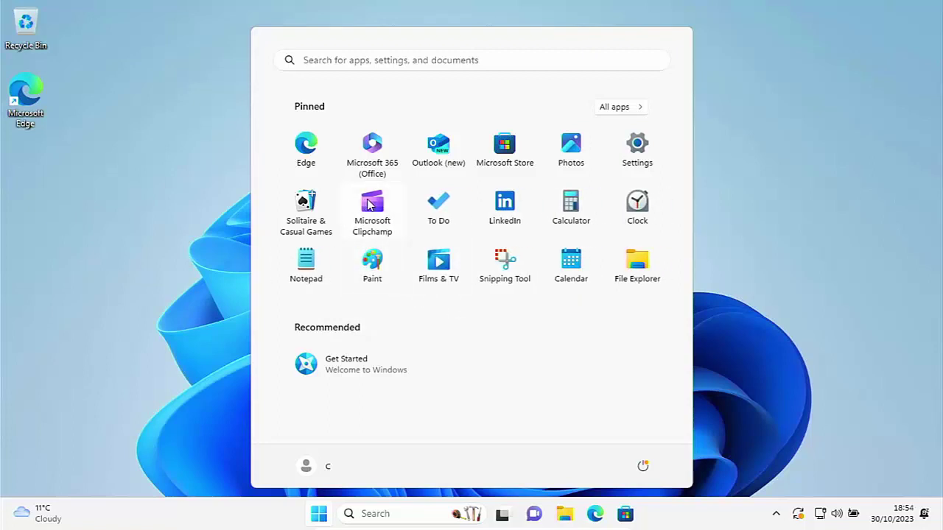
- Uninstall Microsoft Clipchamp and LinkedIn from the pinned apps
right_click(370, 205)
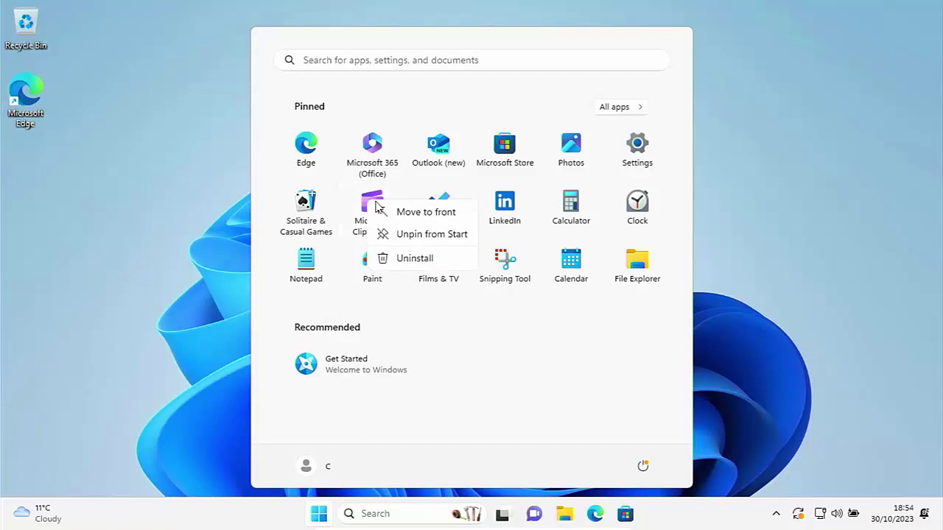
click(429, 267)
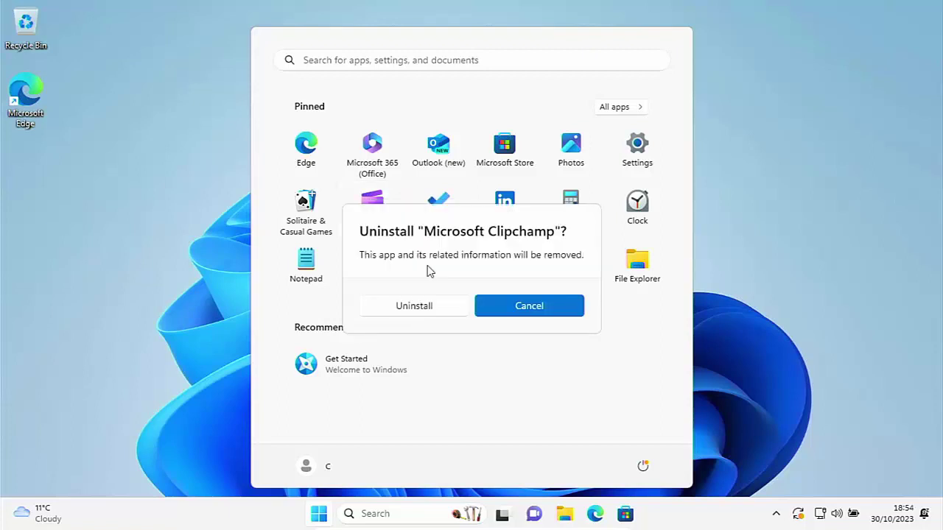
click(411, 315)
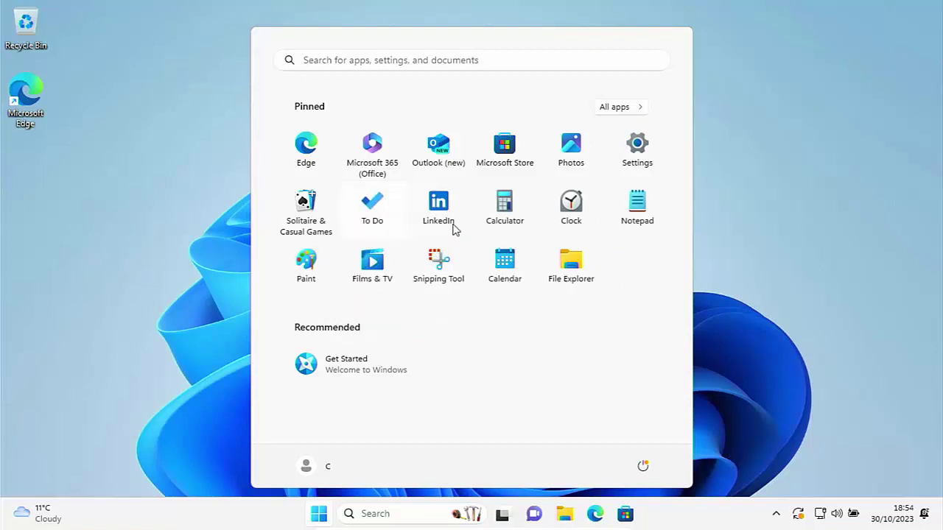
right_click(444, 206)
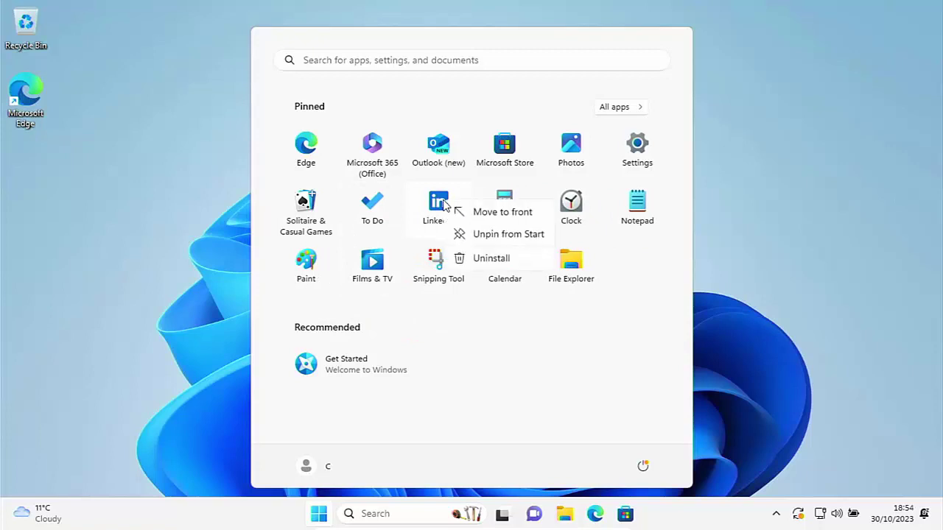
click(514, 266)
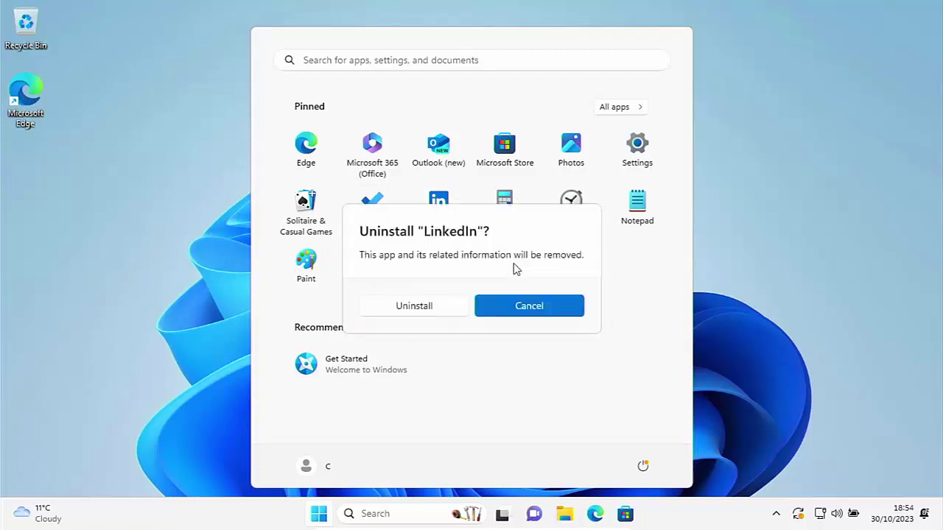
click(425, 309)
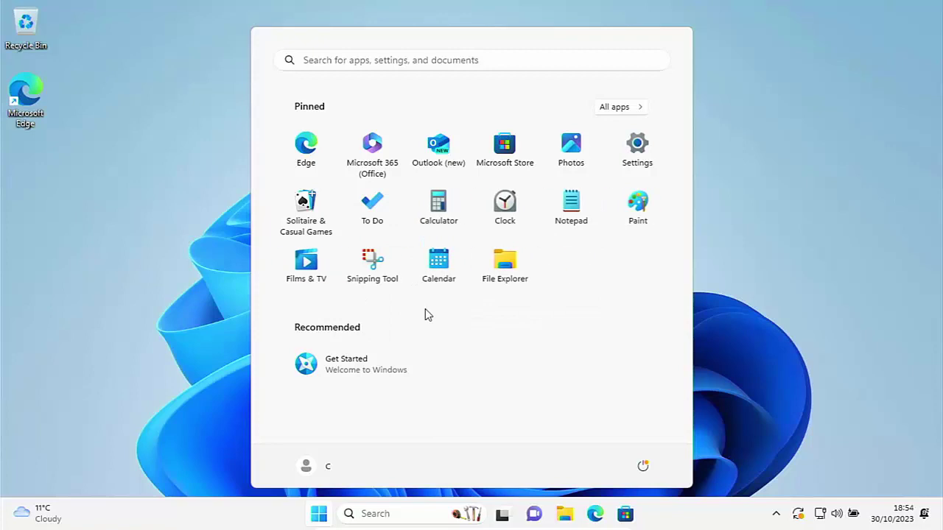
- In All apps, find Microsoft Teams and uninstall it
click(619, 110)
scroll(355, 193, down, 2)
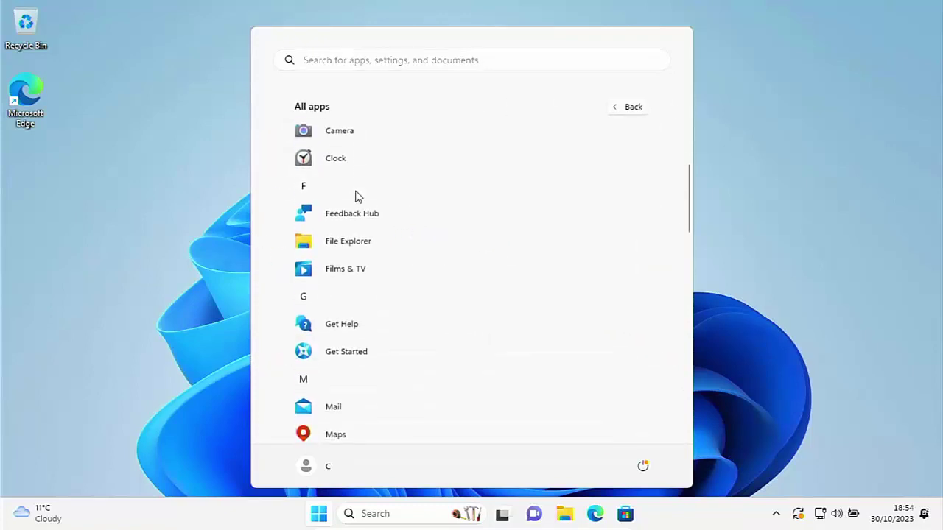
scroll(355, 195, down, 3)
scroll(355, 195, down, 2)
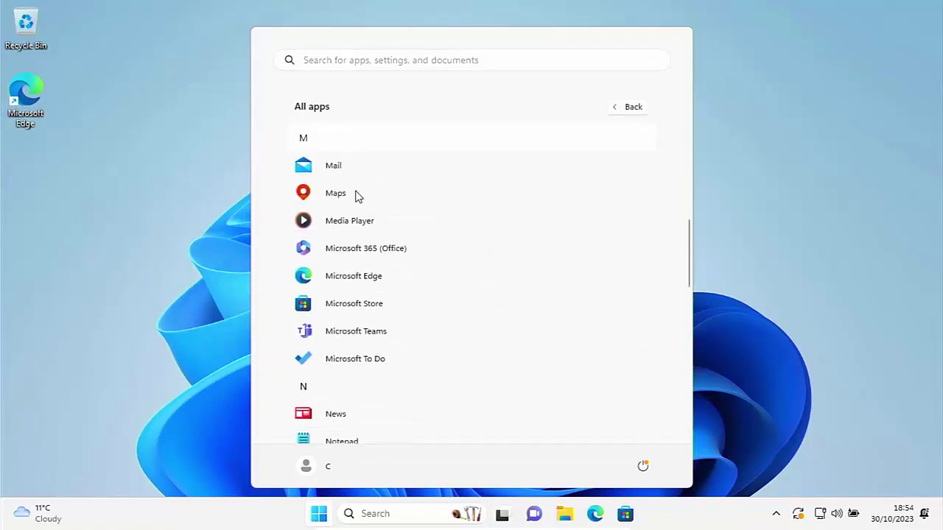
scroll(356, 196, down, 3)
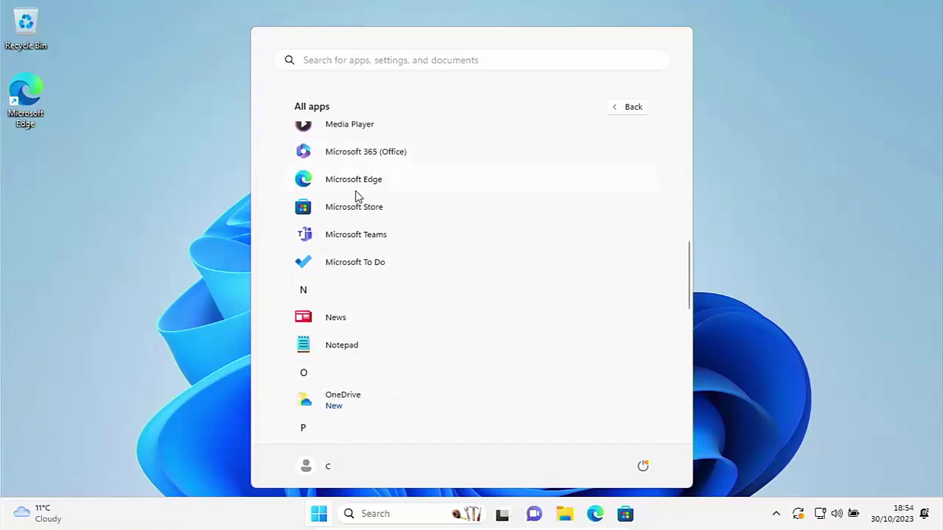
scroll(358, 196, down, 1)
scroll(356, 195, down, 1)
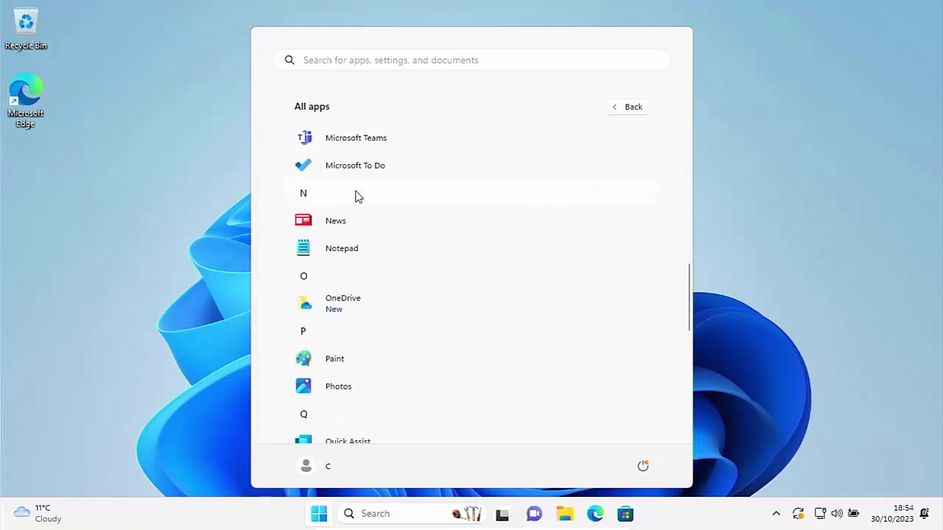
scroll(356, 195, up, 1)
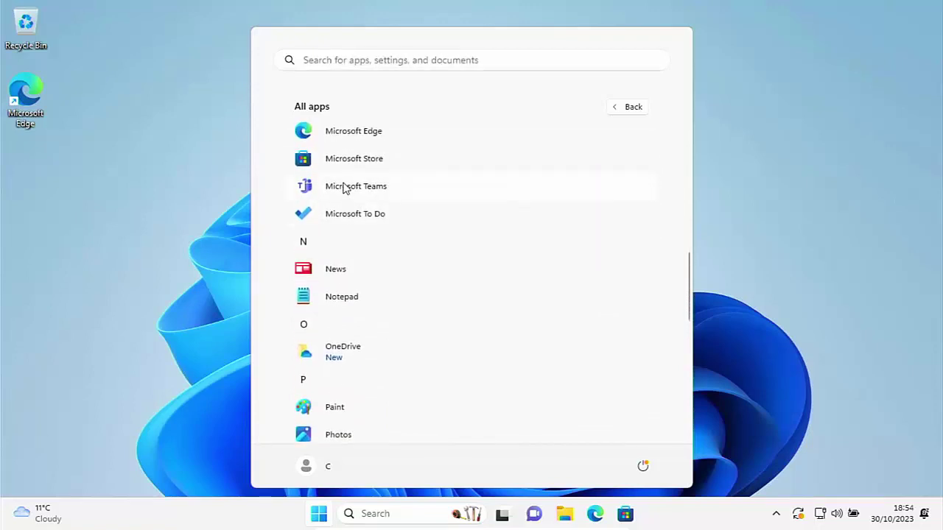
right_click(346, 187)
click(381, 240)
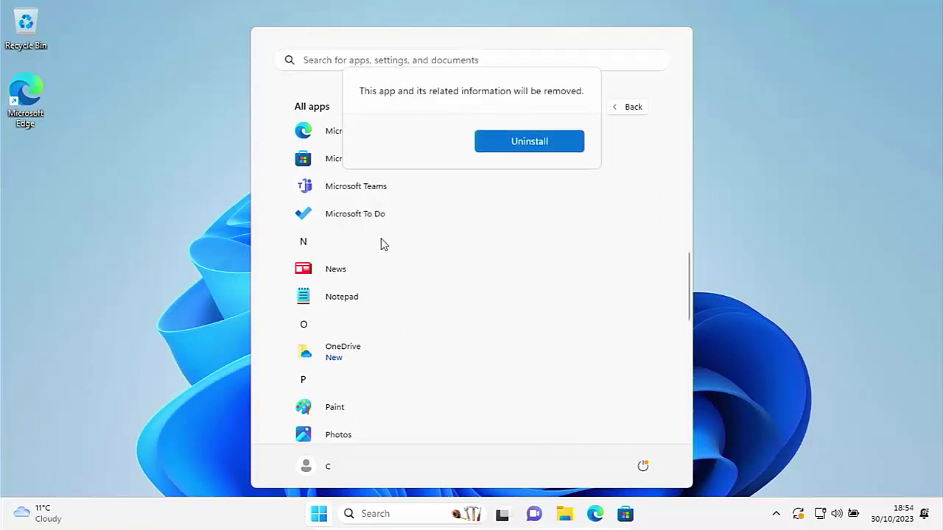
click(520, 147)
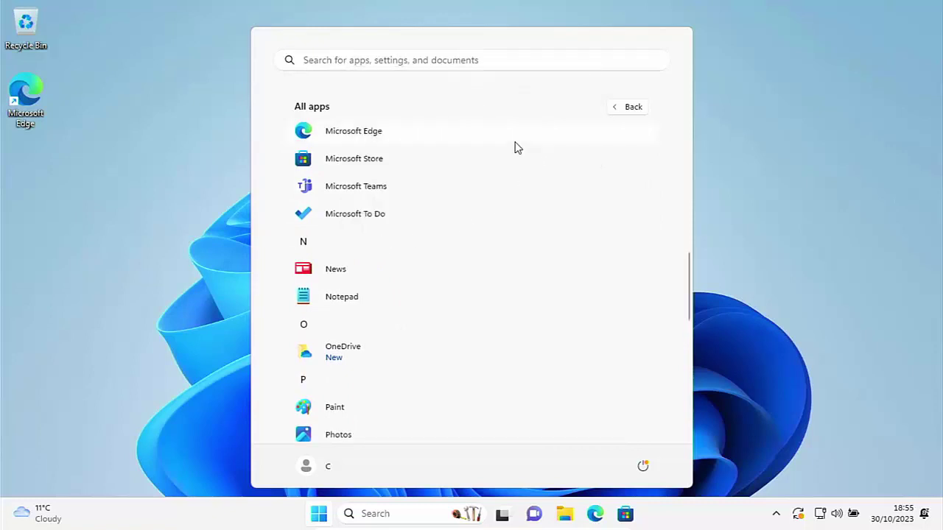
- Scroll through the rest of the All apps list, then close the Start menu
scroll(477, 213, down, 3)
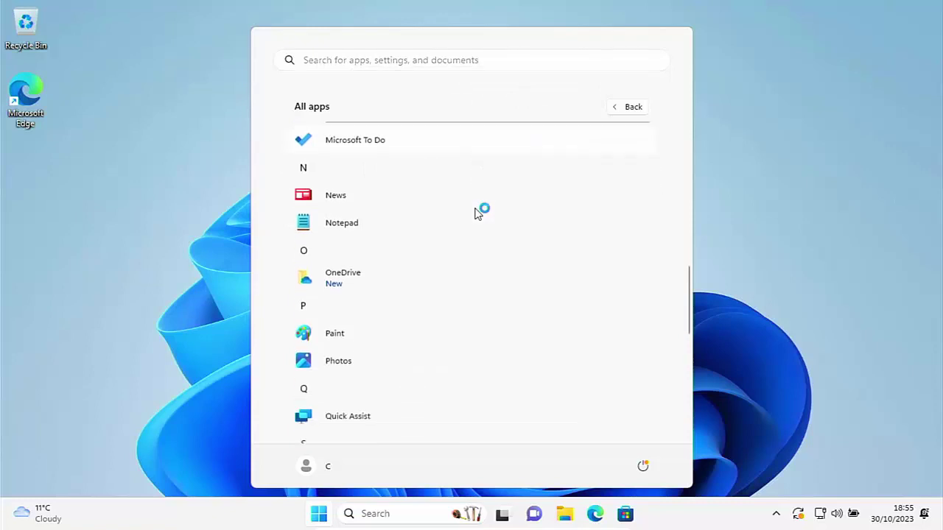
scroll(477, 213, down, 2)
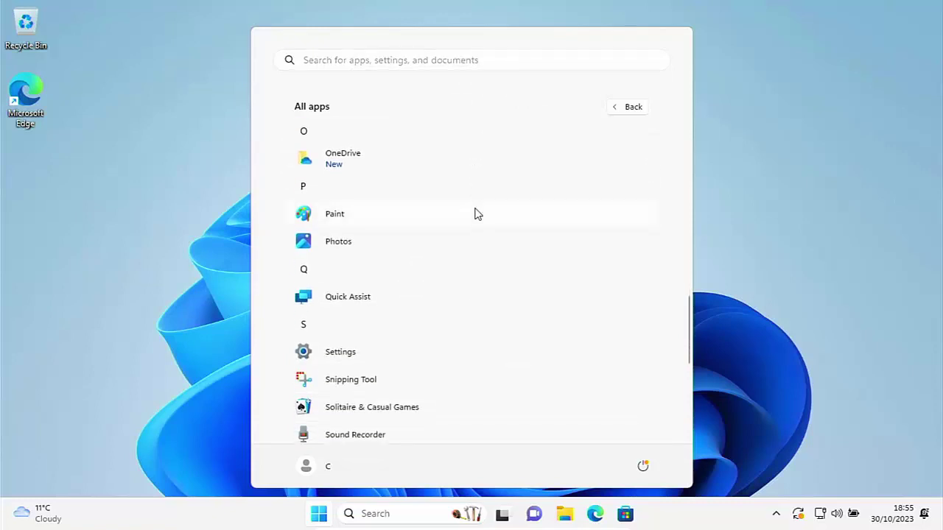
scroll(477, 213, down, 4)
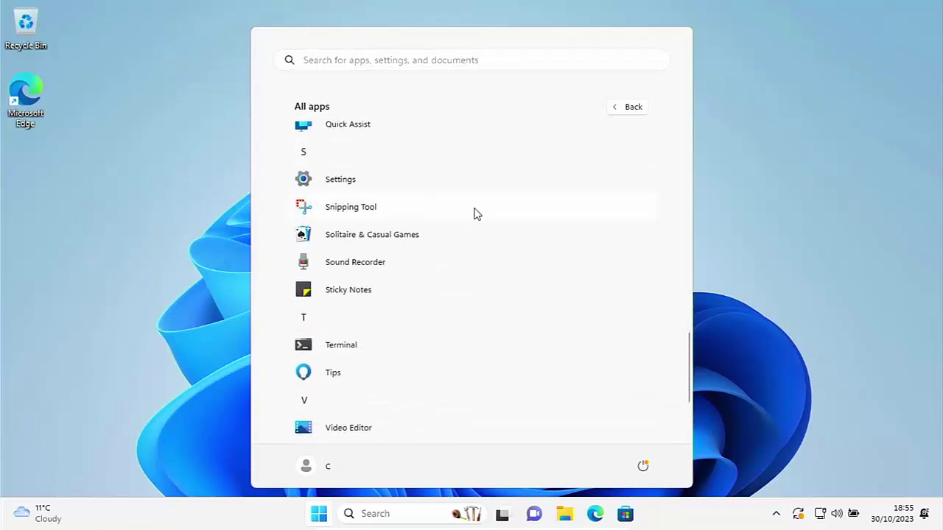
scroll(476, 213, down, 2)
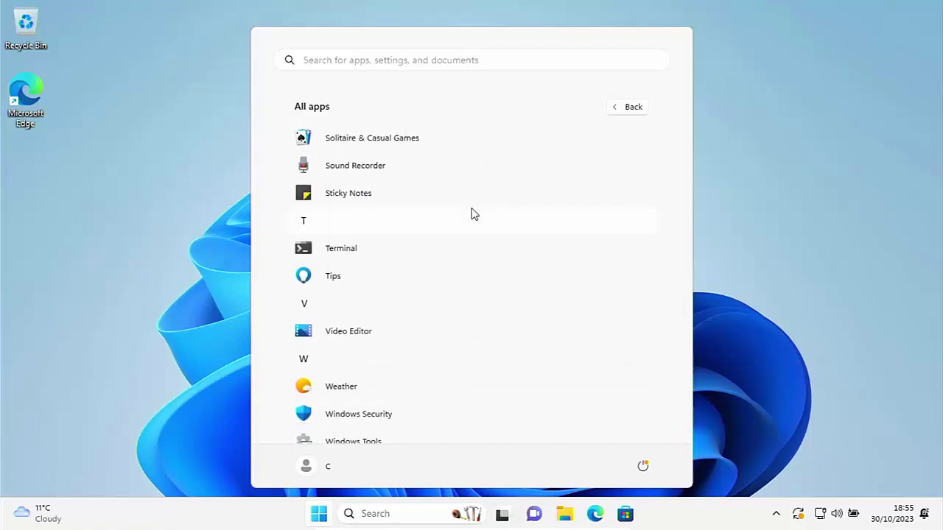
scroll(474, 214, down, 1)
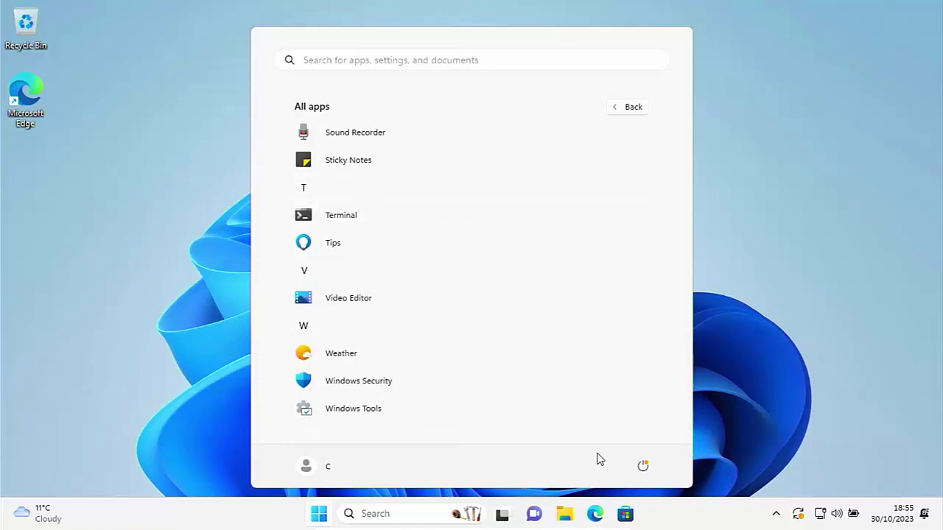
click(721, 402)
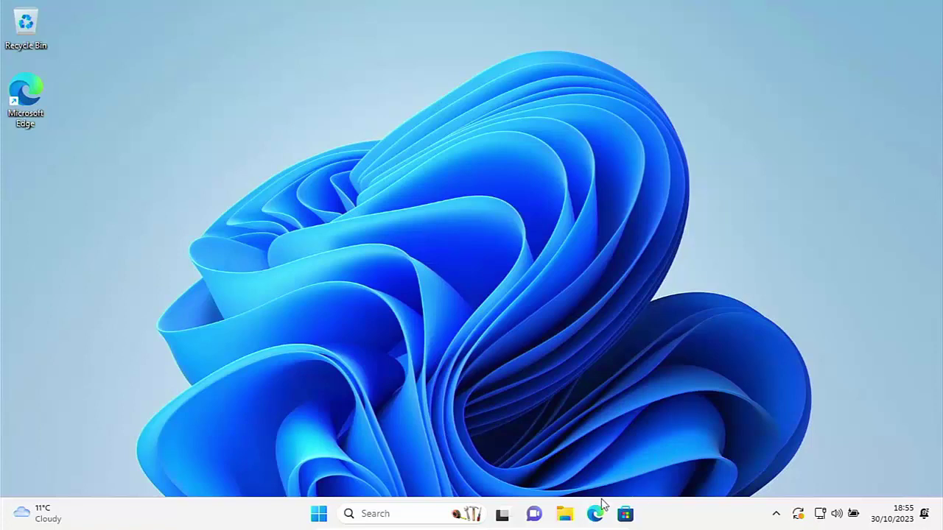
- Delete the ccsetup617 folder and ccsetup617 zip from Downloads, then close File Explorer
click(571, 520)
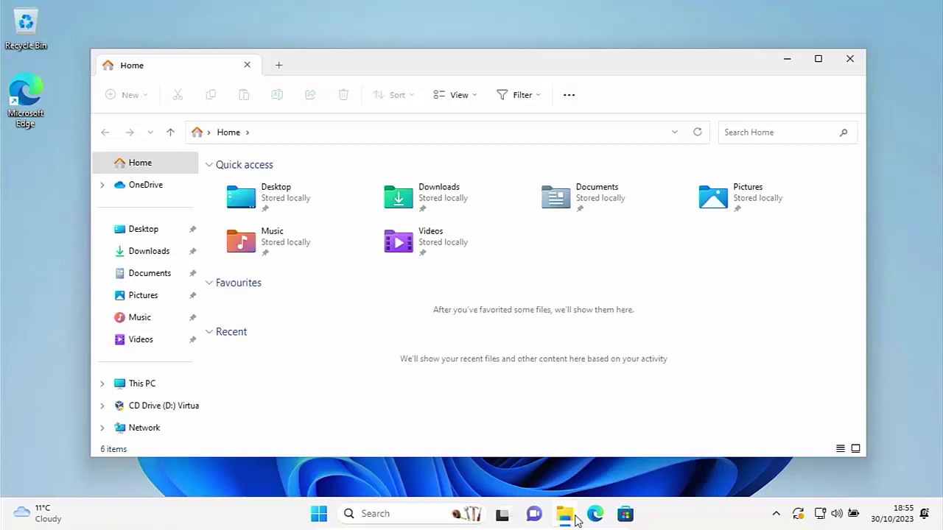
click(435, 193)
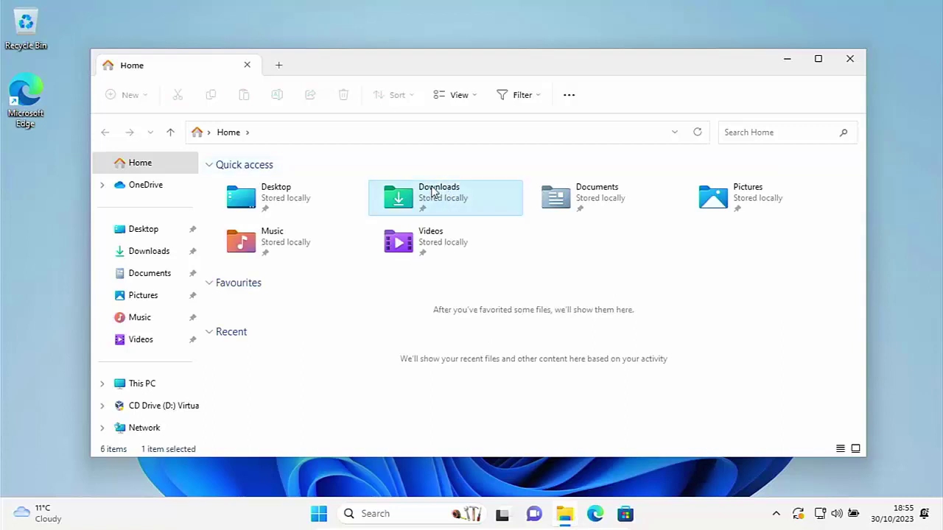
double_click(434, 193)
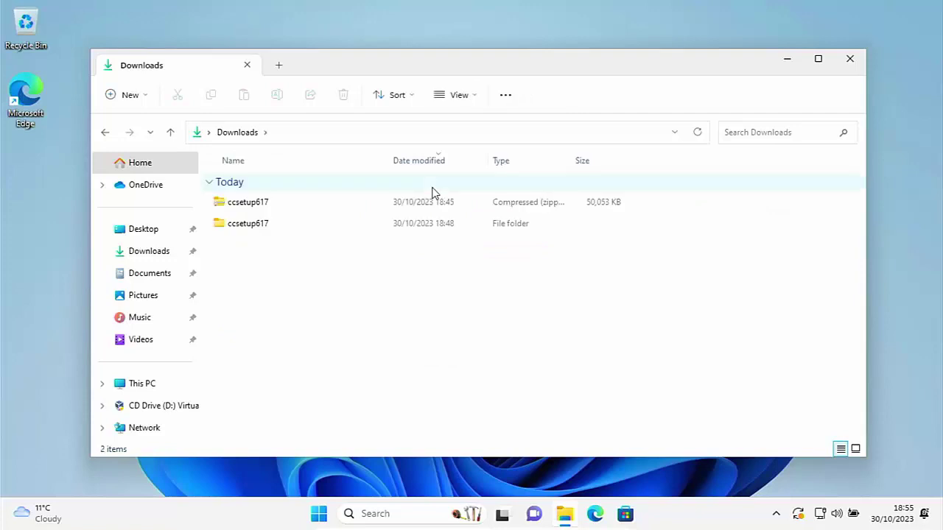
click(269, 224)
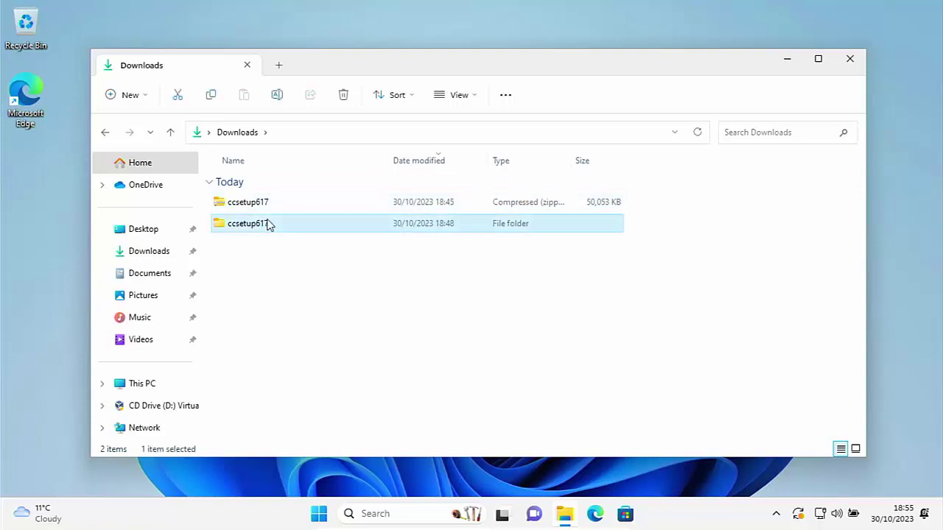
click(341, 99)
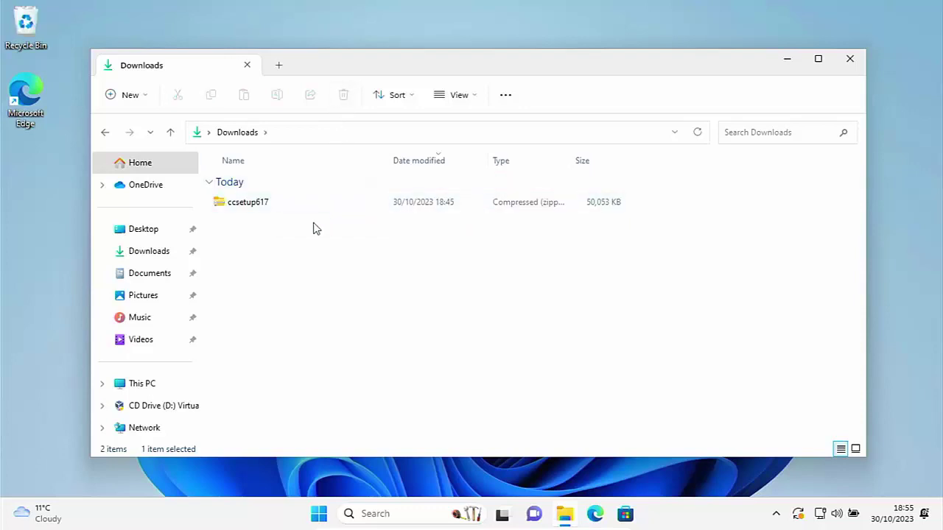
click(256, 204)
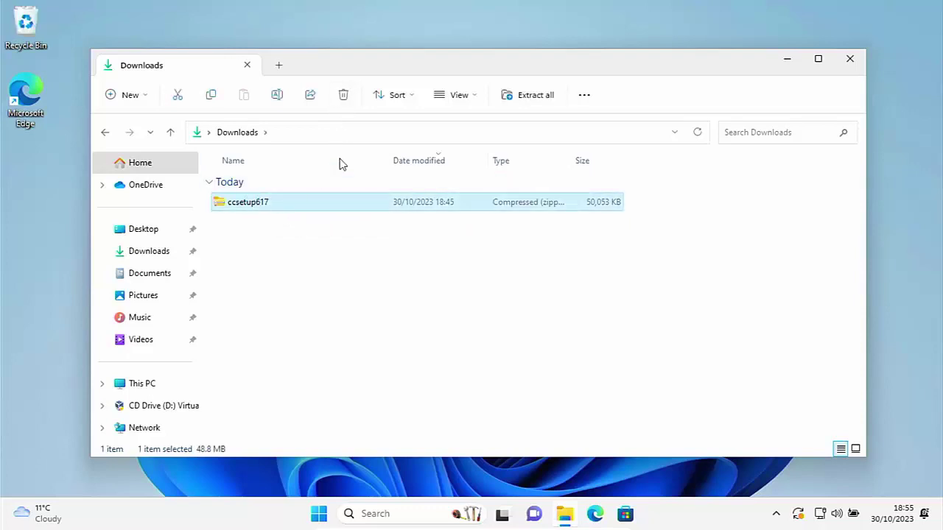
click(345, 101)
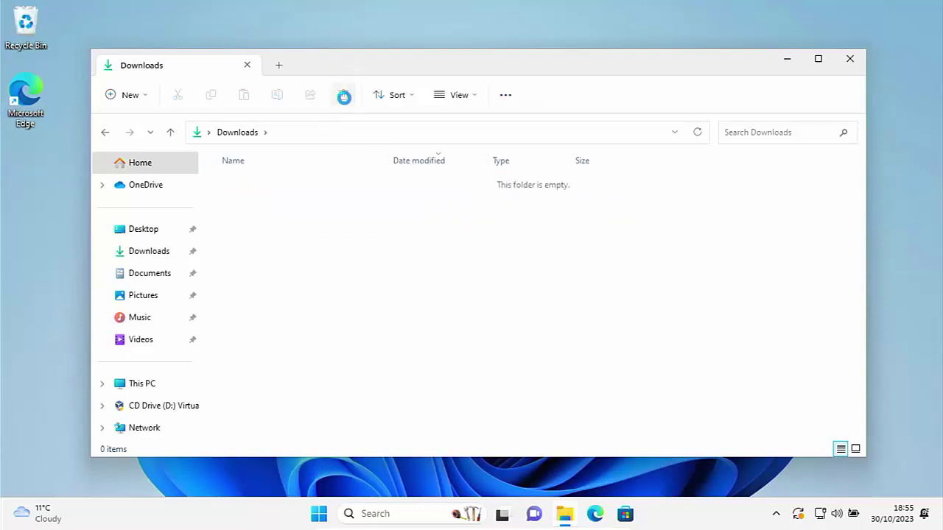
click(848, 60)
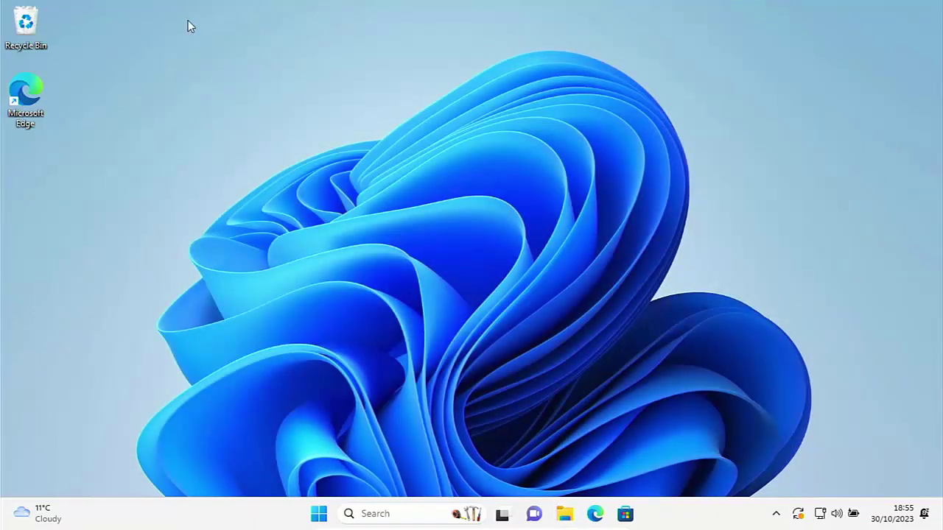
- Permanently delete the ccsetup617 zip in the Recycle Bin, then choose Empty Recycle Bin for the leftover folder
double_click(28, 23)
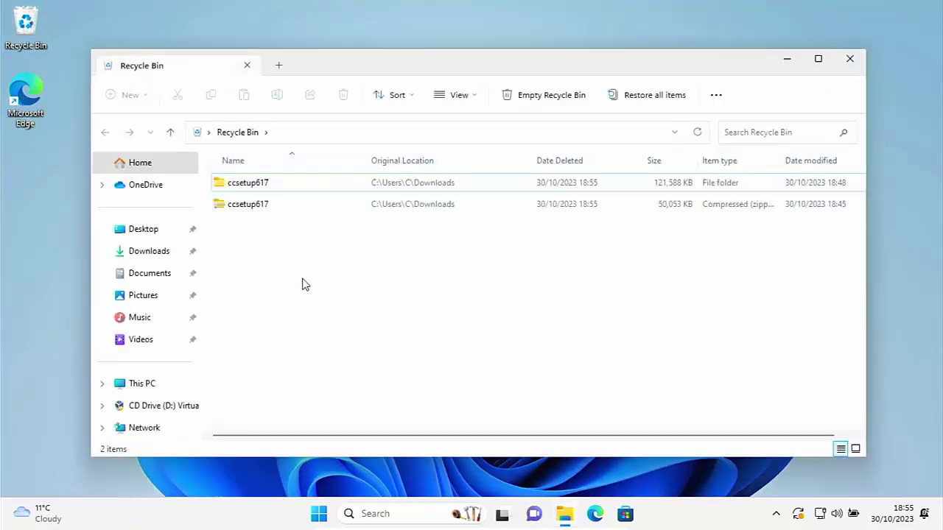
right_click(247, 218)
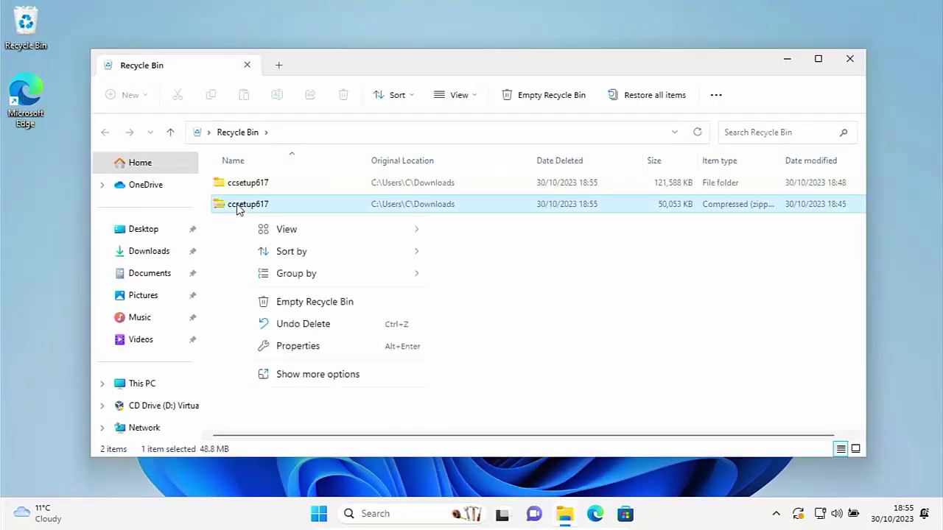
right_click(238, 207)
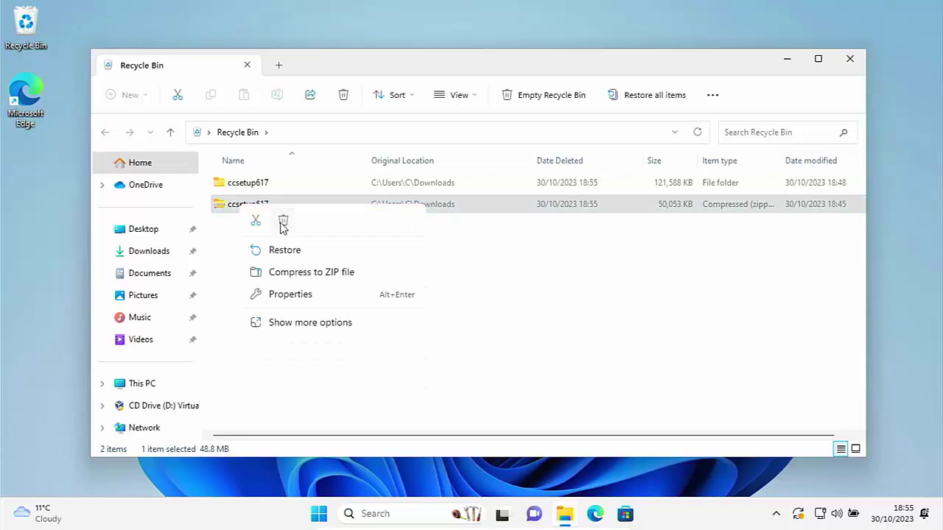
click(282, 222)
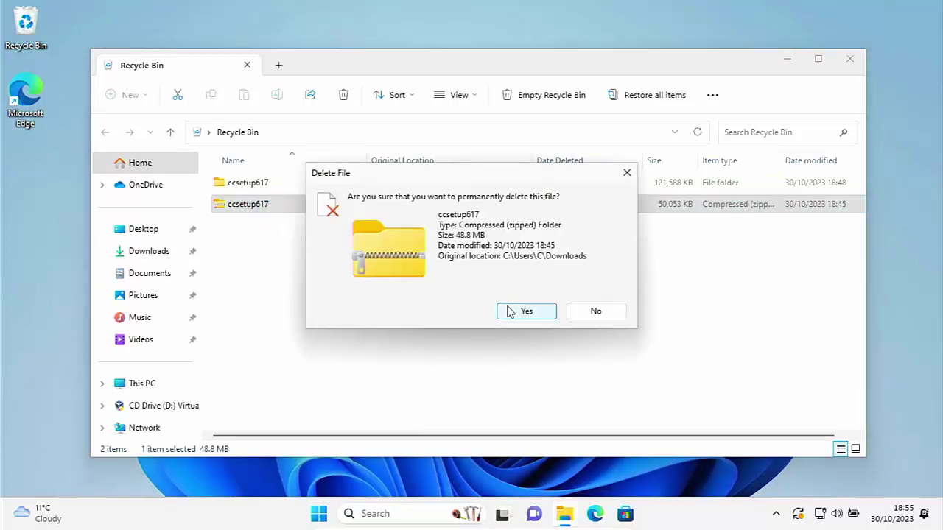
click(509, 311)
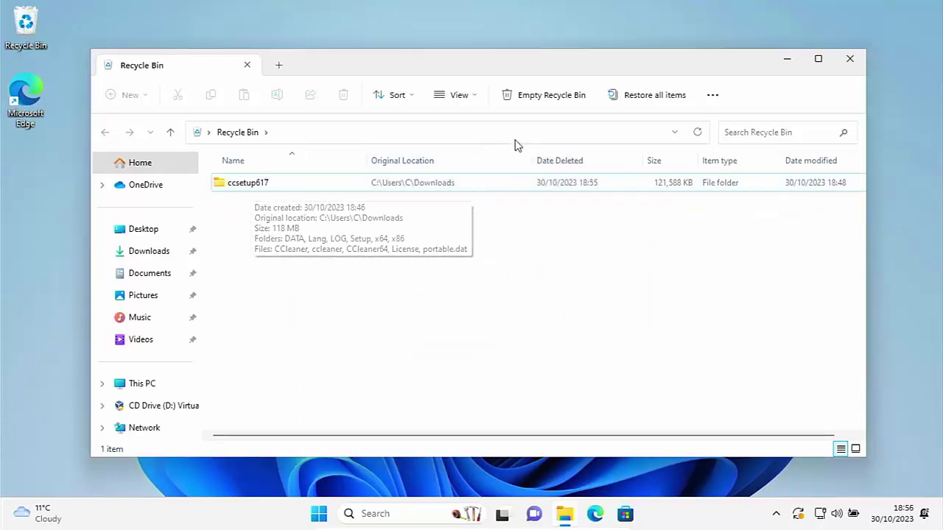
click(515, 100)
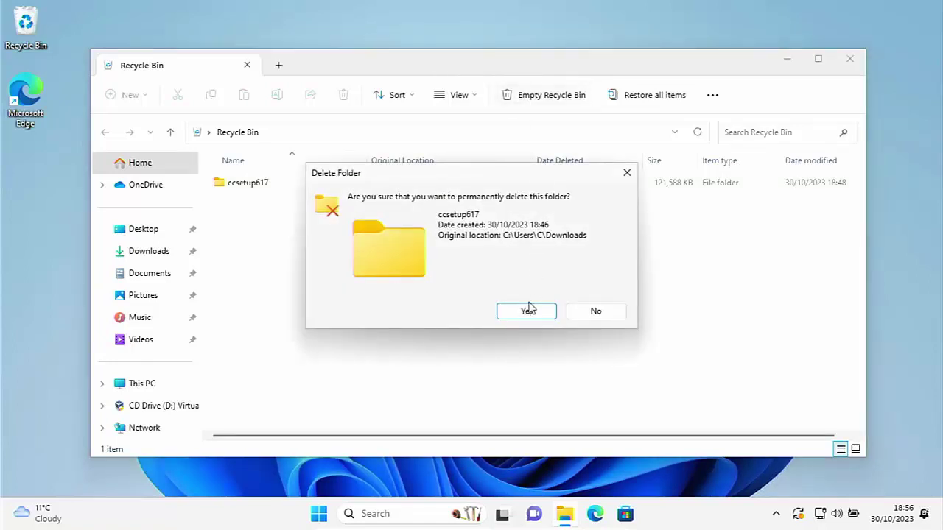